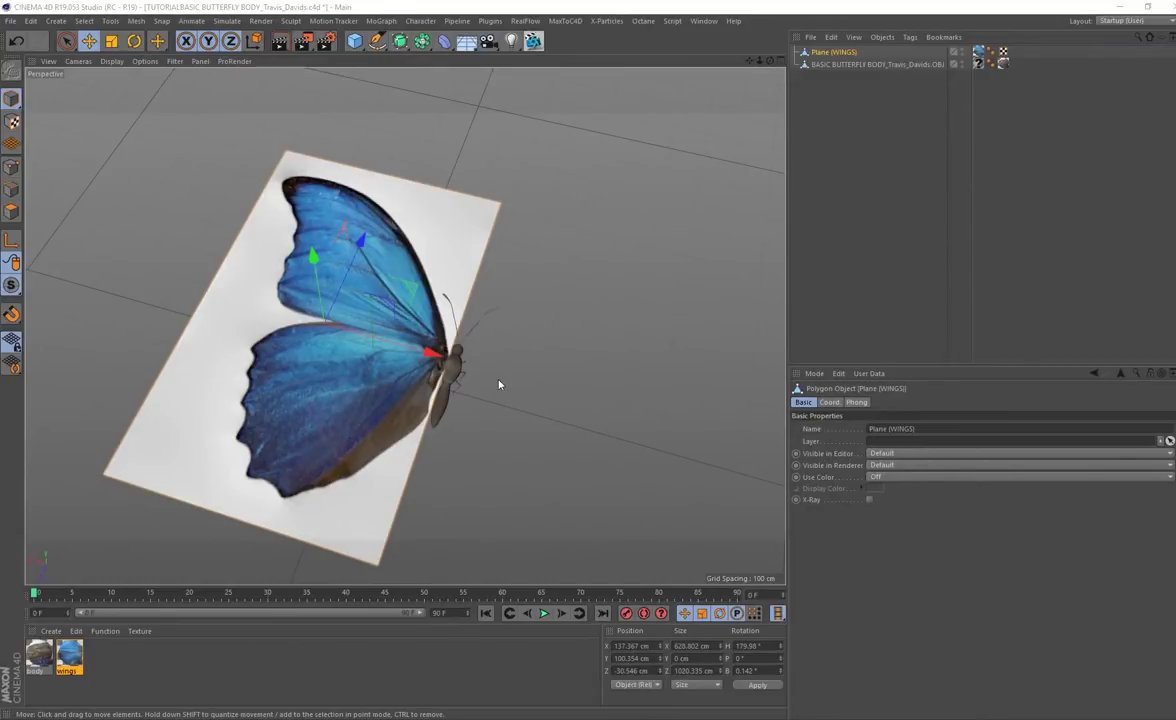
Move the wing plane's axis to its inner edge beside the butterfly body with Axis Center.
click(457, 371)
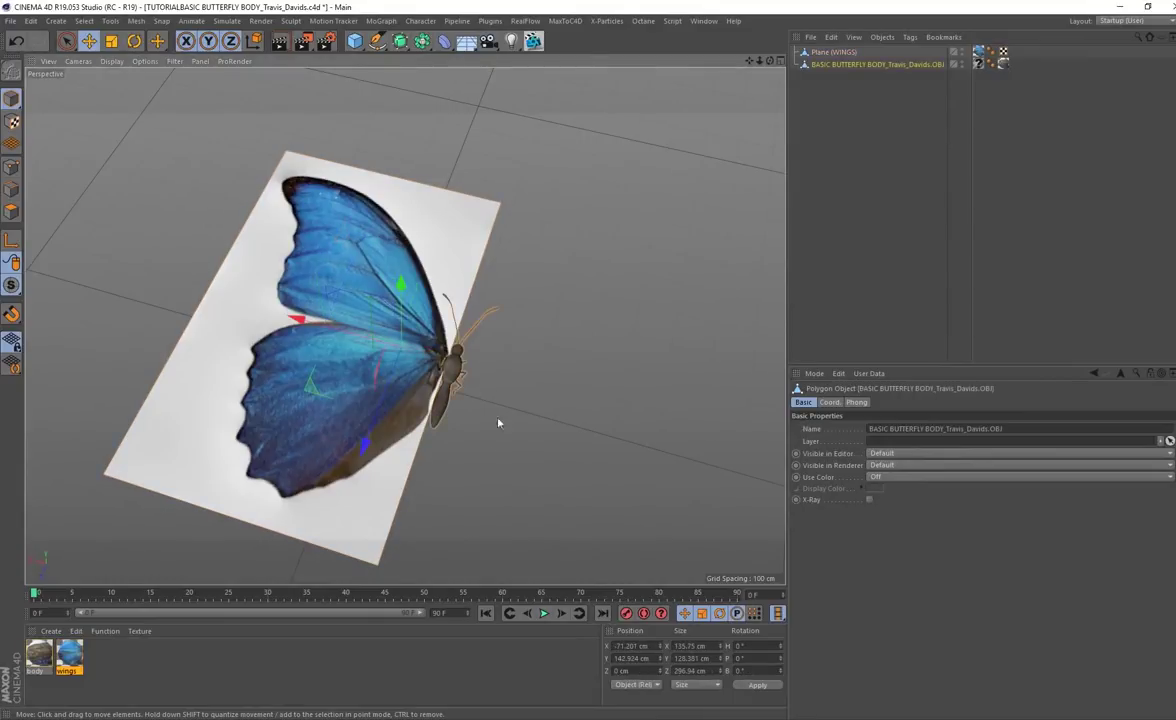
click(446, 248)
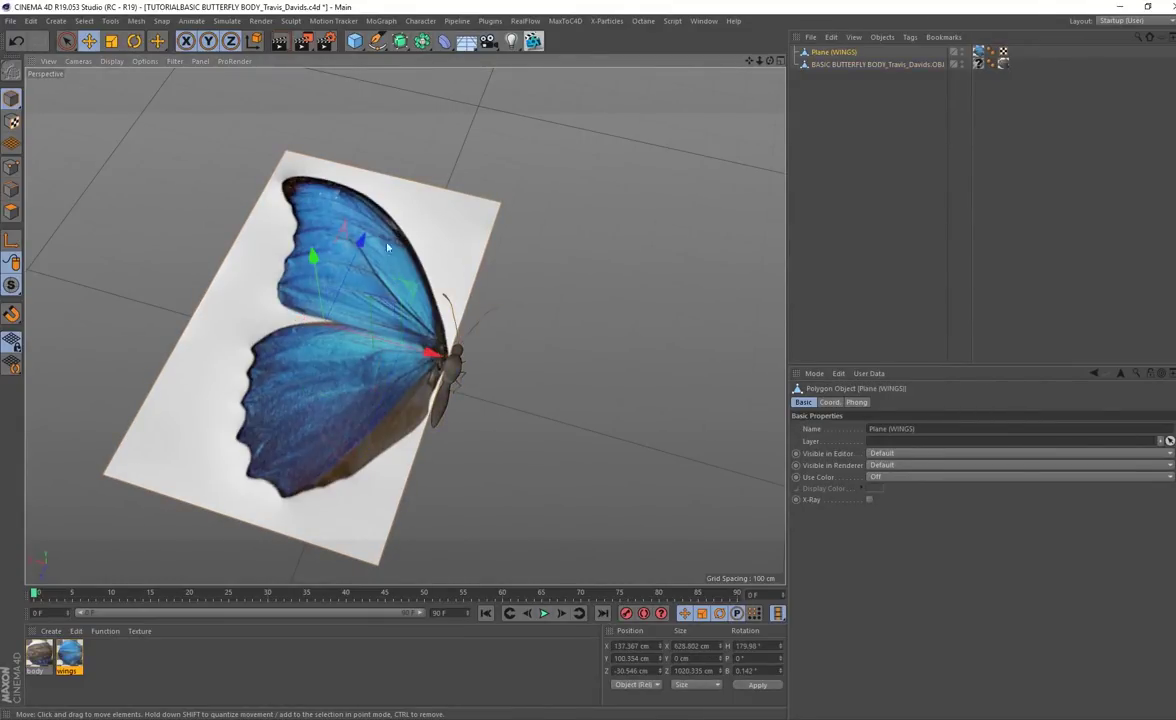
alt+drag(392, 279, 470, 415)
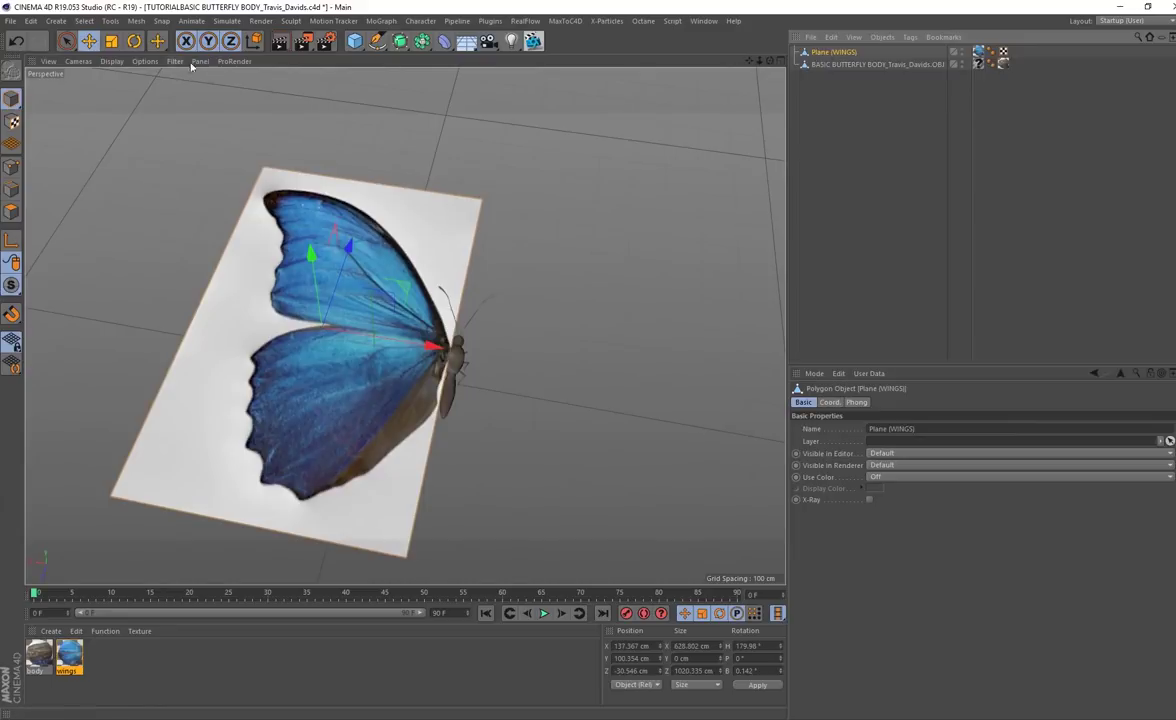
click(136, 21)
mouse_move(165, 135)
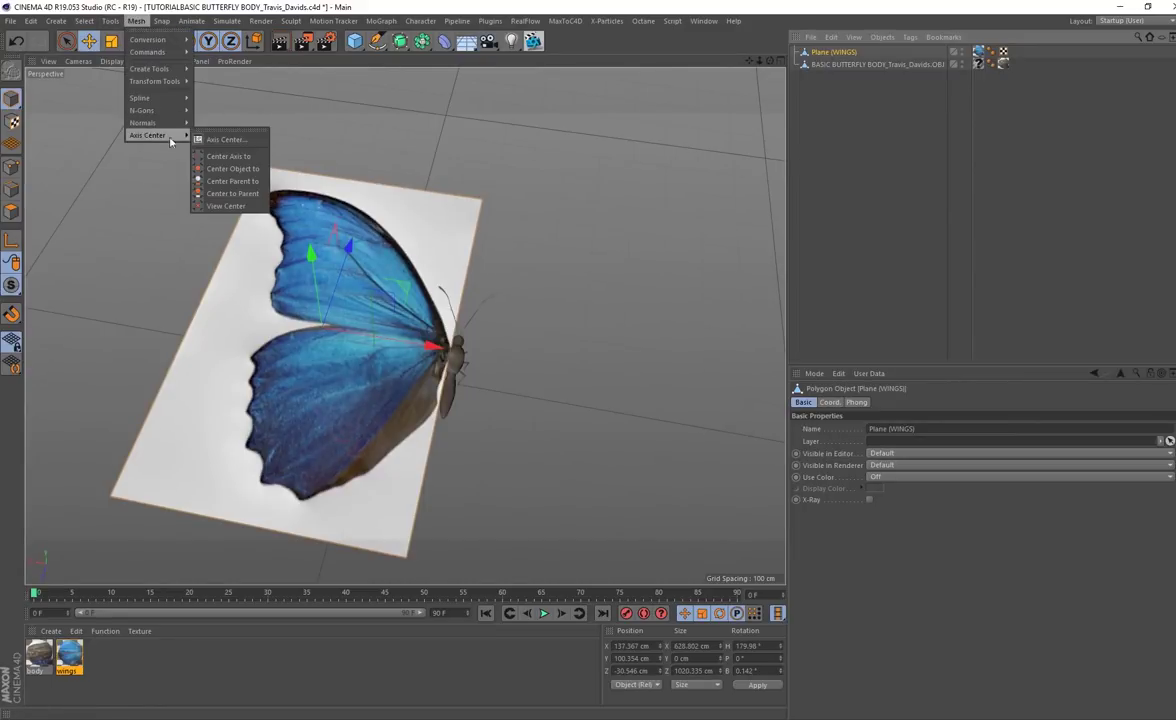
click(240, 140)
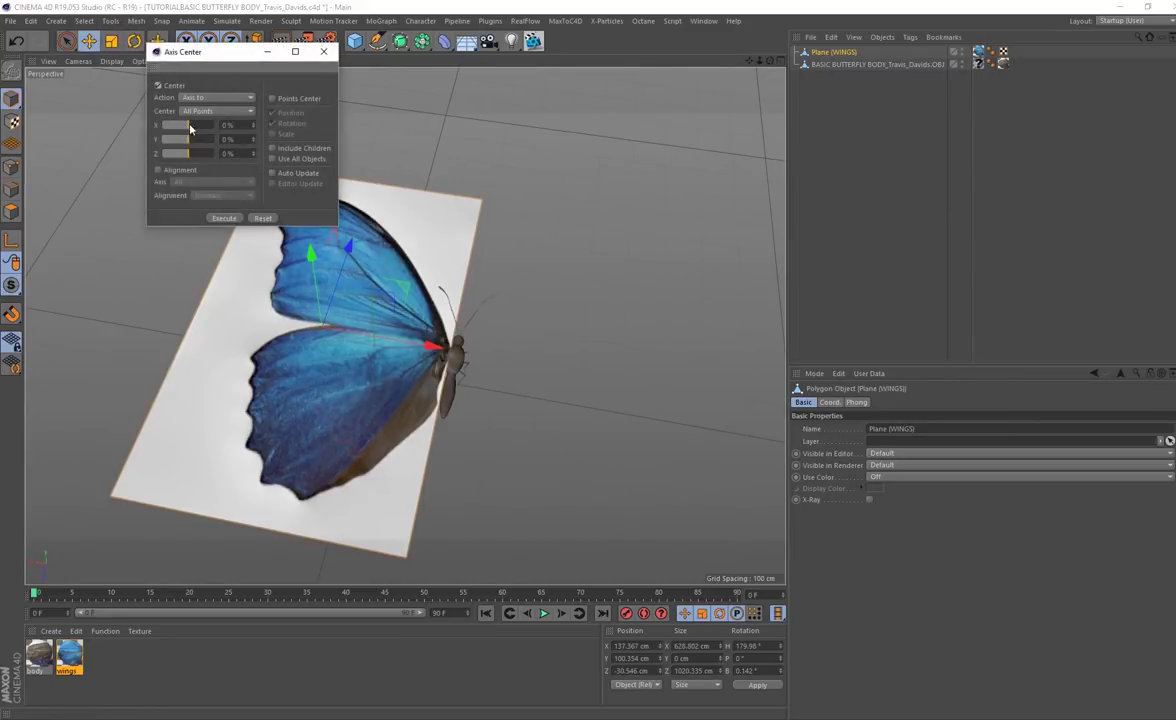
click(222, 219)
click(324, 51)
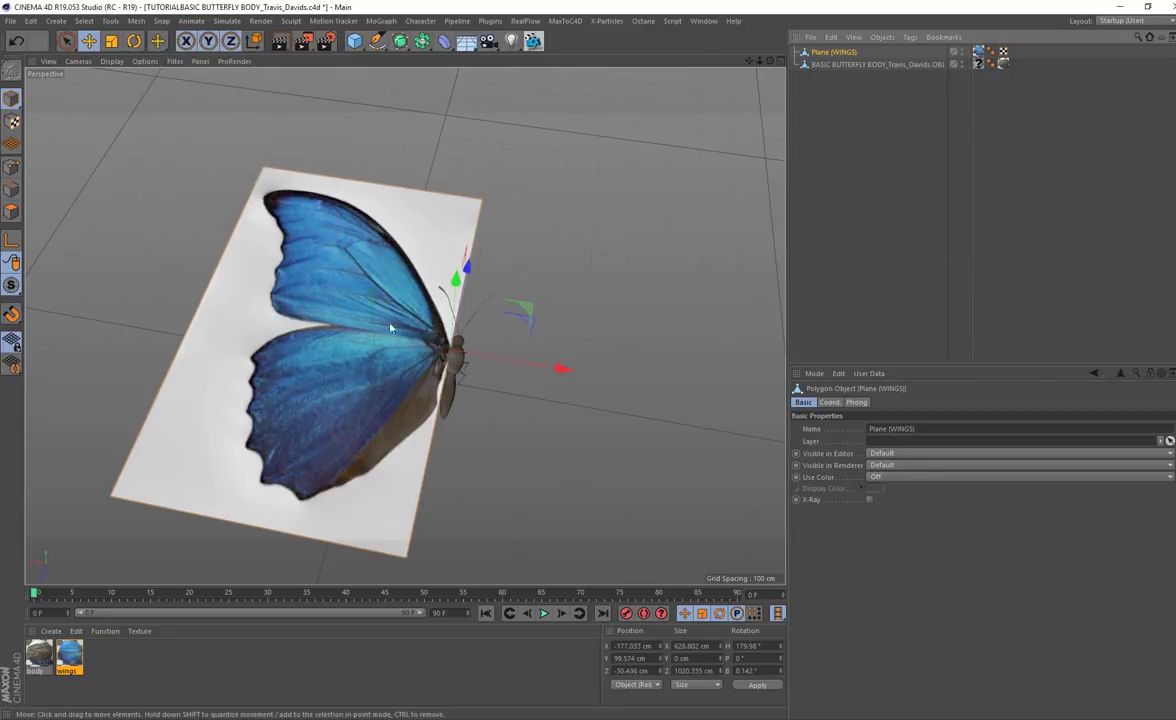
Add a Symmetry object and make the wing plane its child to mirror the wing across the ZY plane.
alt+drag(480, 407, 535, 404)
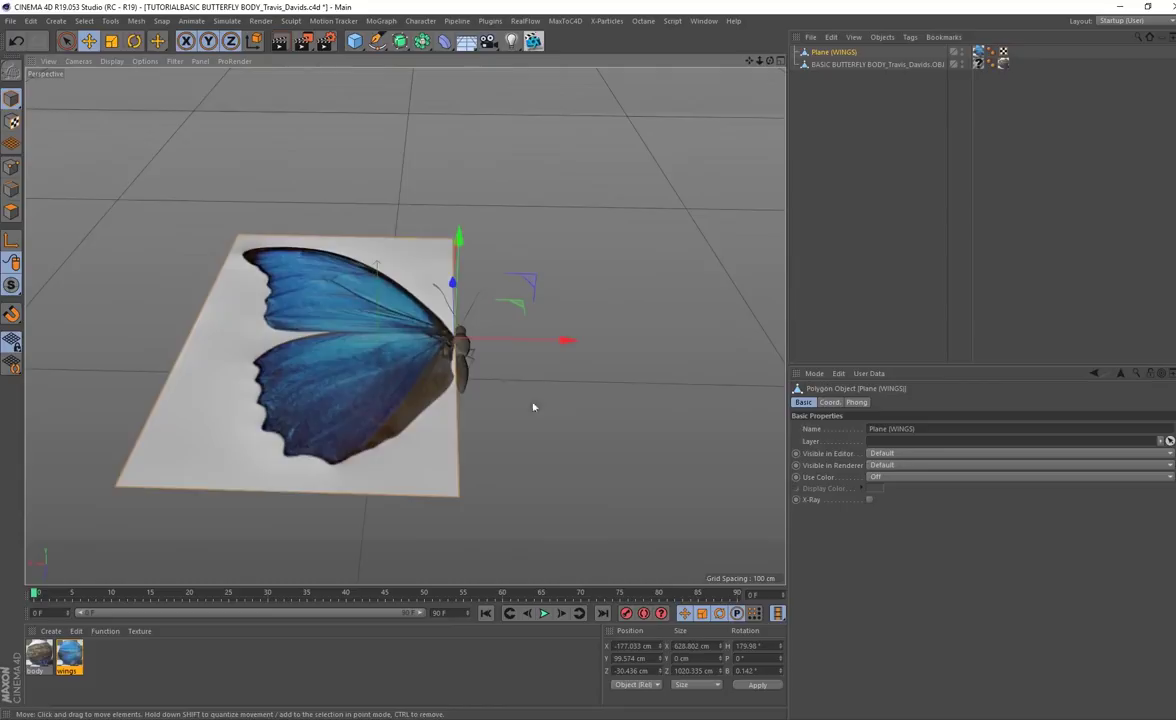
click(421, 45)
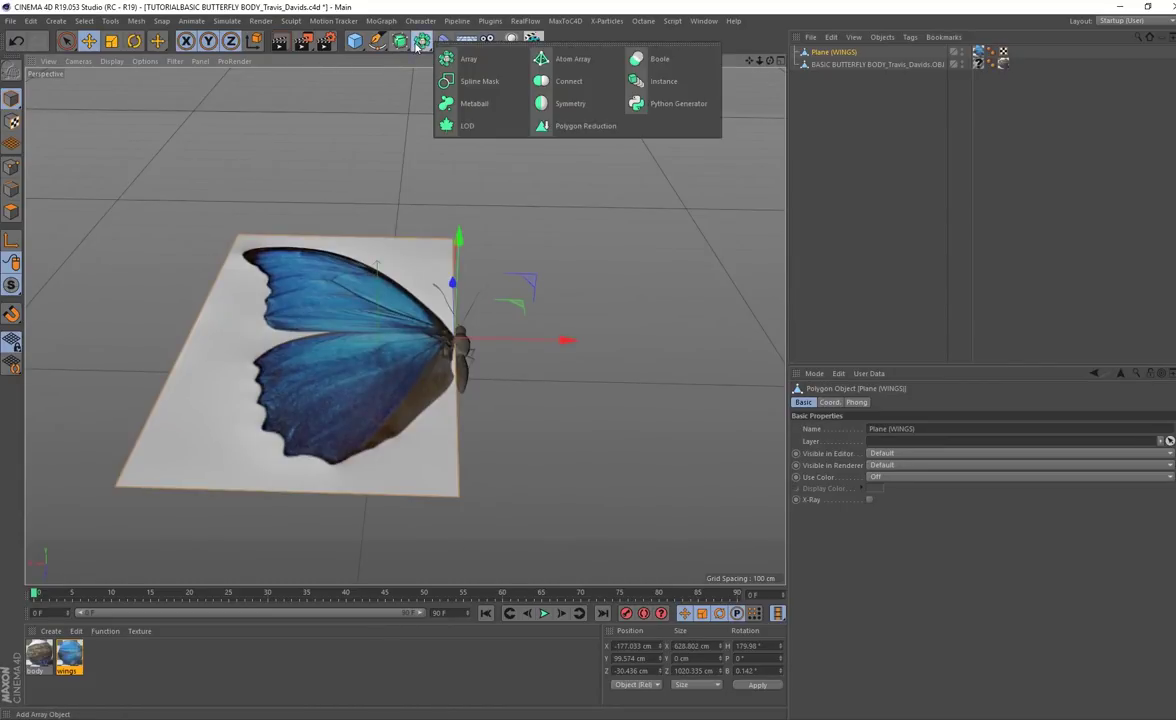
click(640, 104)
alt+drag(583, 335, 620, 340)
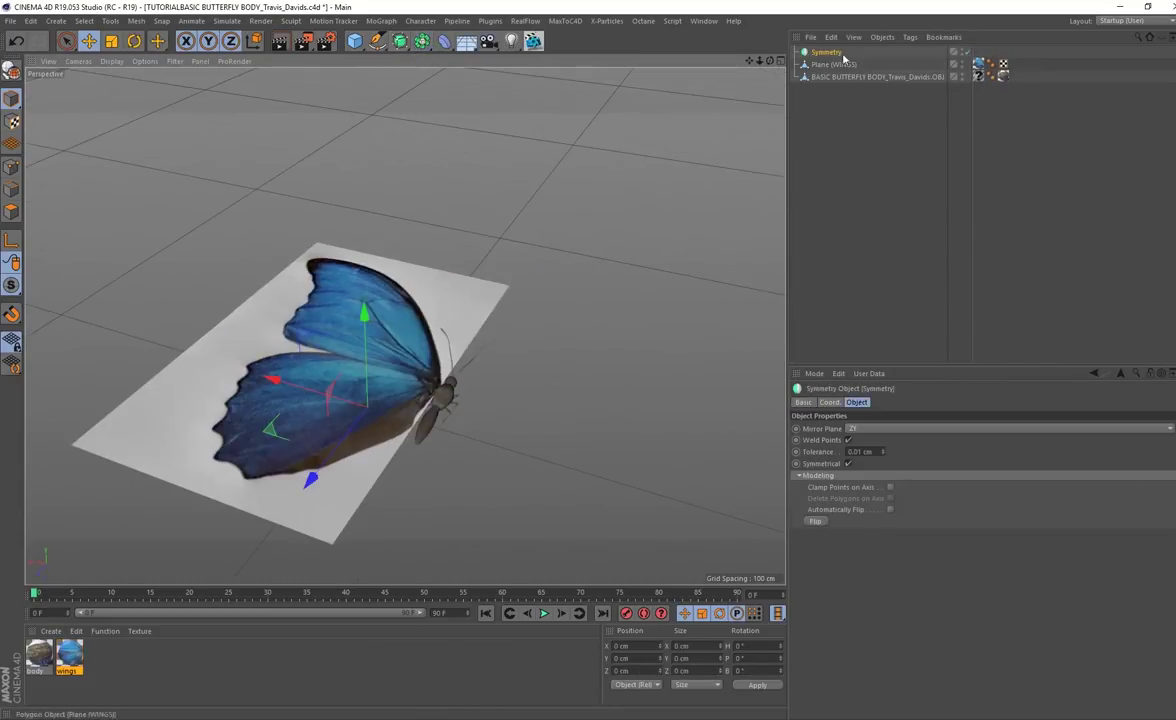
drag(822, 58, 826, 52)
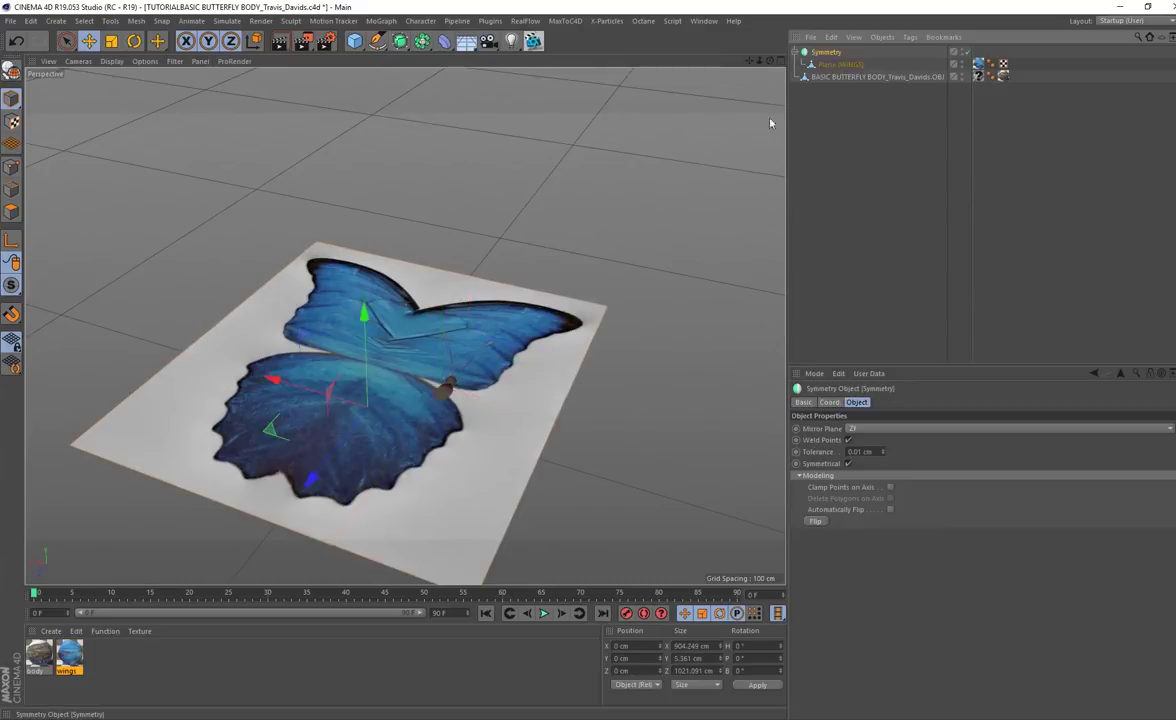
Move the wing plane along X to about 15 cm so the mirrored wings sit side by side.
alt+drag(770, 115, 574, 272)
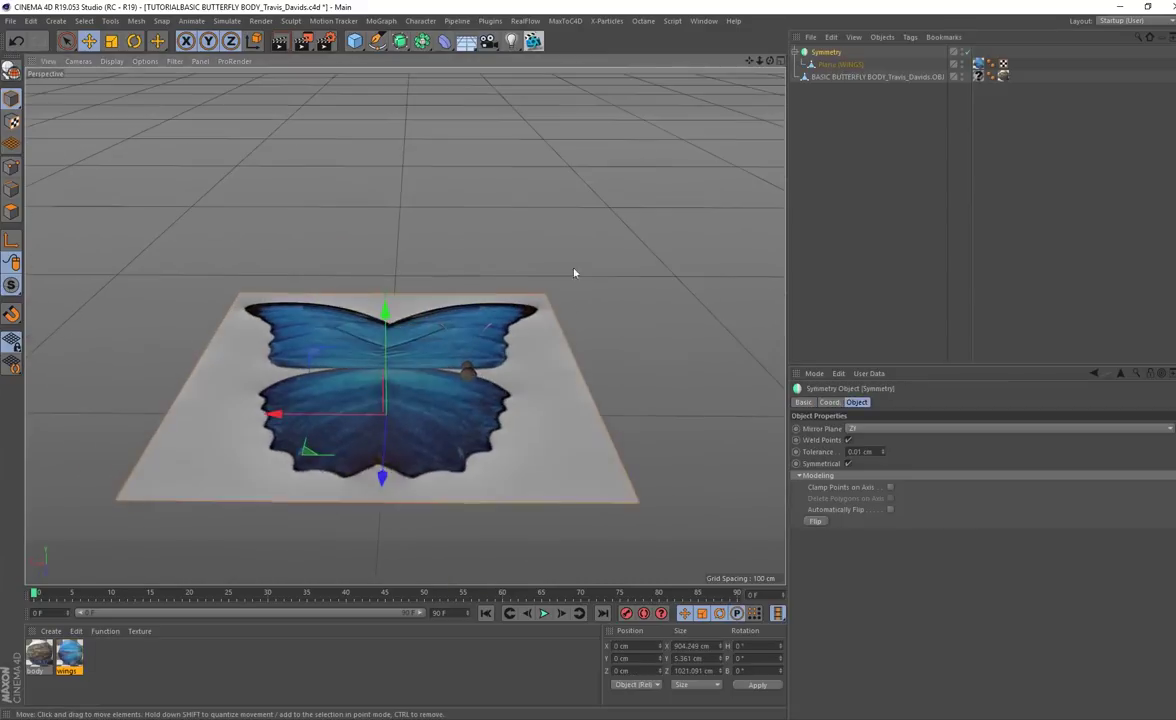
click(840, 64)
drag(538, 375, 462, 374)
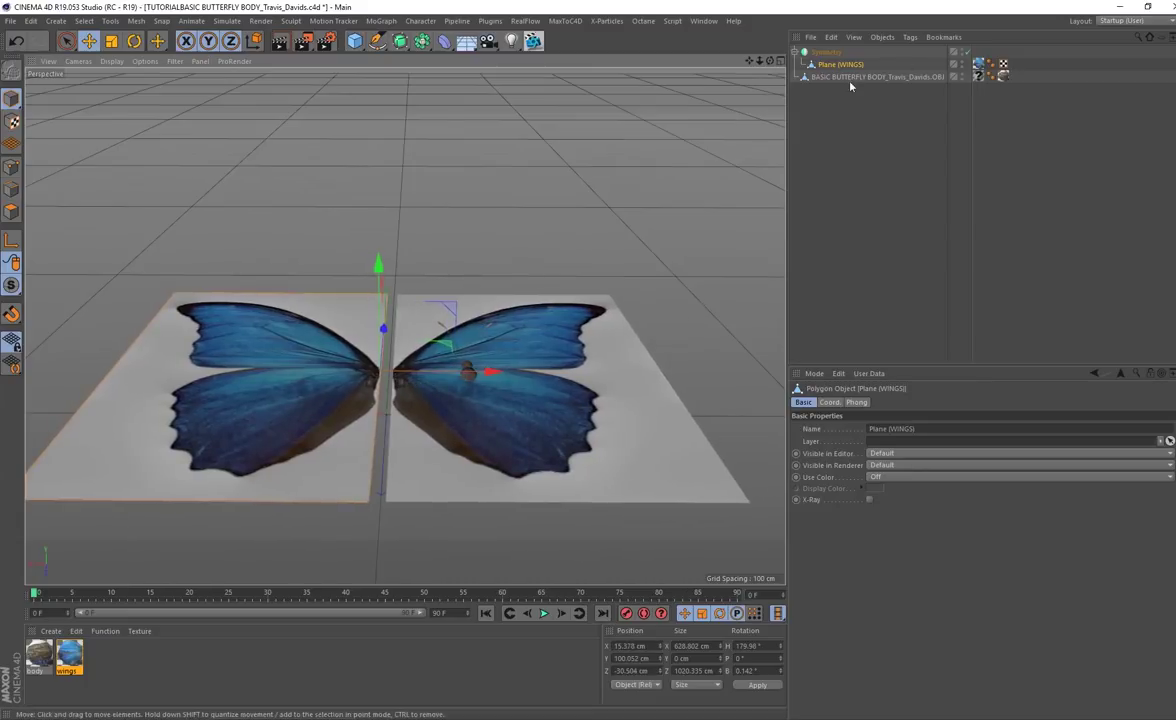
Move the butterfly body along X to about 122 cm, placing it in the gap between the two wings.
click(843, 78)
drag(357, 367, 428, 181)
scroll(418, 389, up, 5)
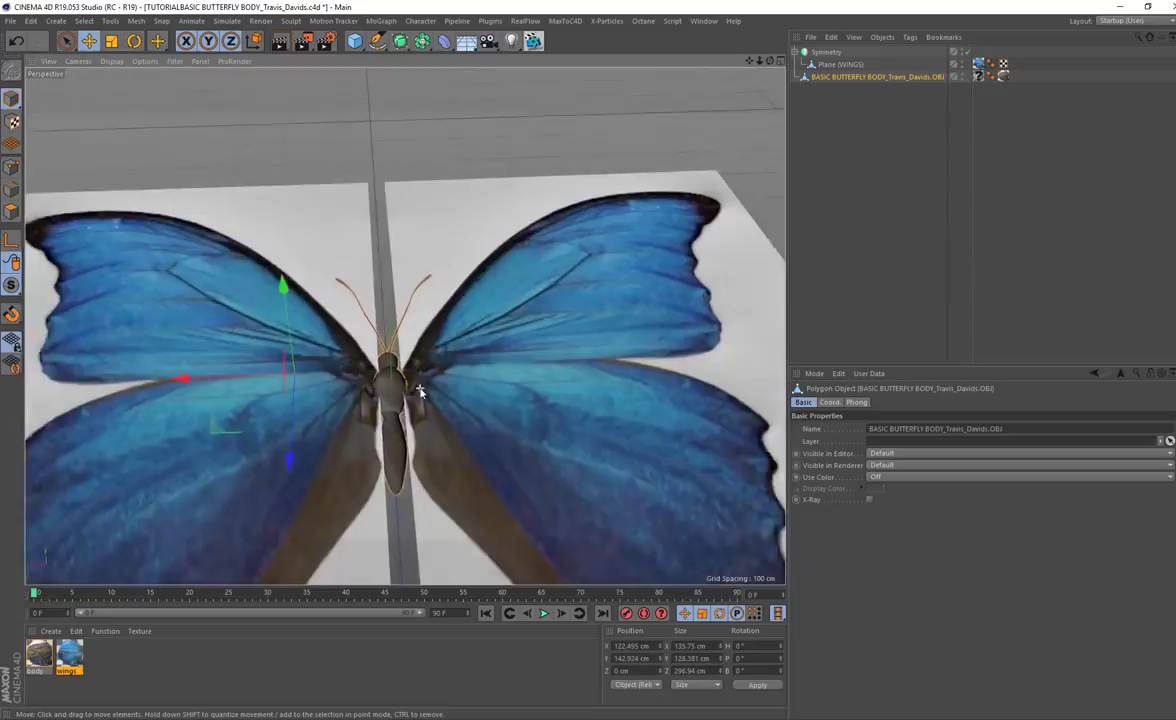
alt+drag(472, 407, 481, 310)
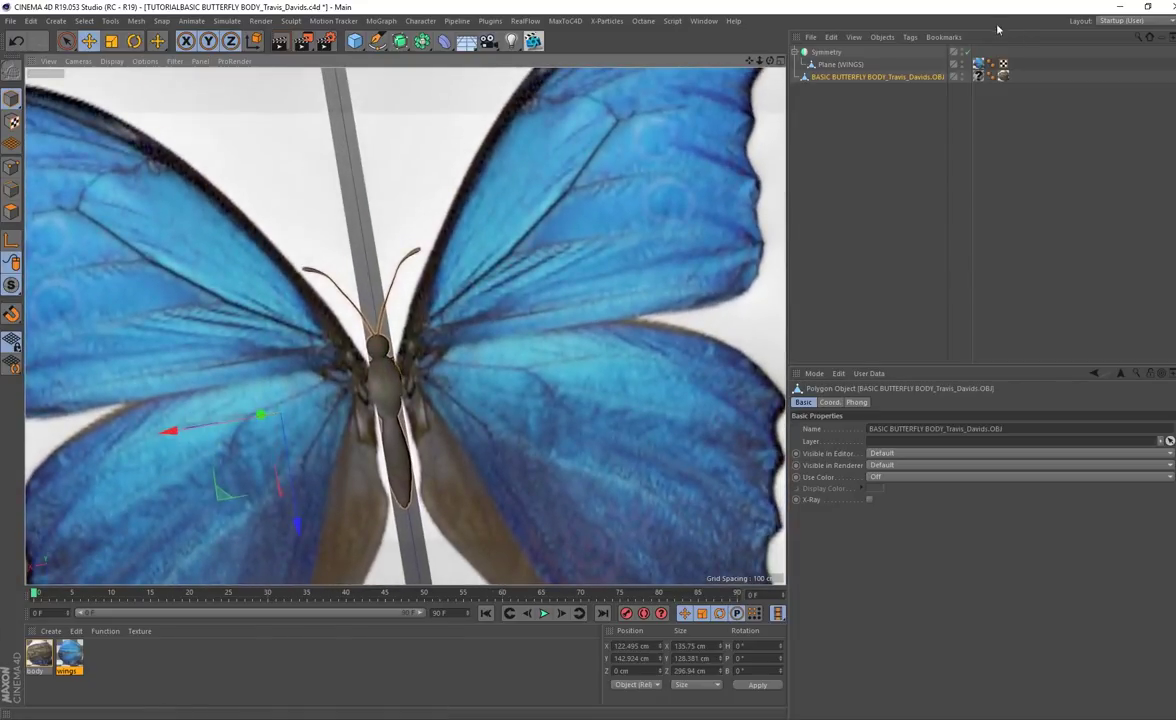
Add a Vibrate tag to the wing plane and enable rotation with an amplitude of 0°, 0°, 45°.
click(840, 64)
click(826, 52)
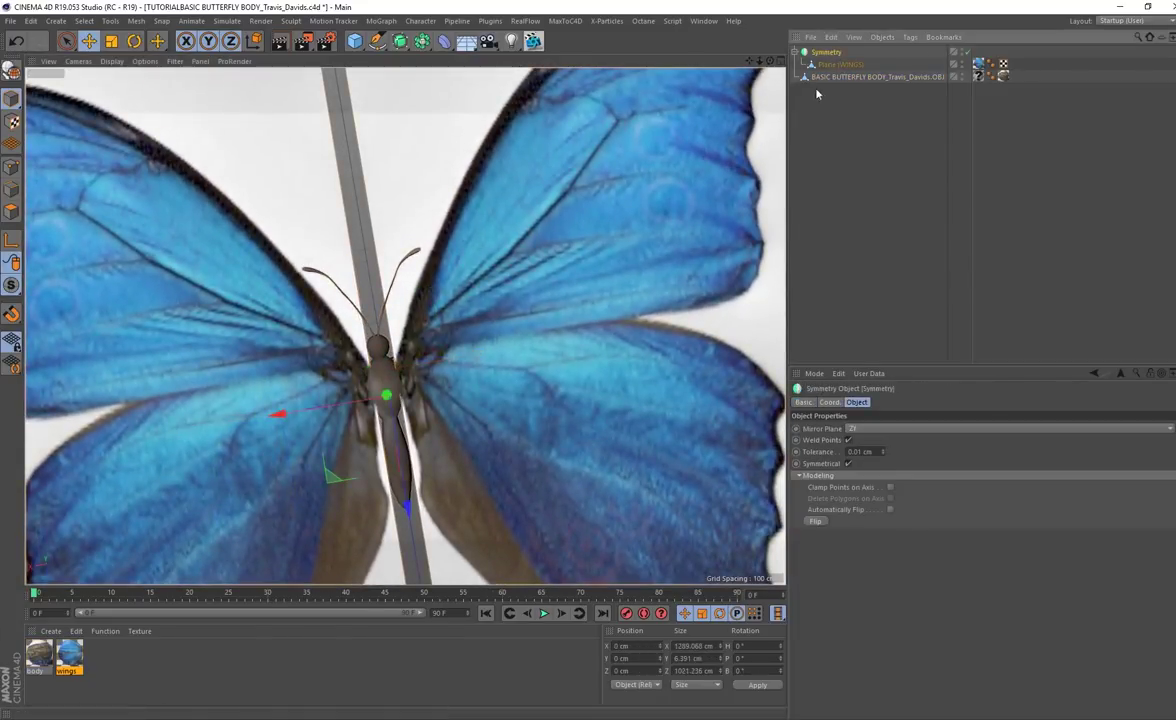
scroll(440, 262, down, 2)
alt+drag(432, 266, 598, 135)
scroll(583, 228, up, 2)
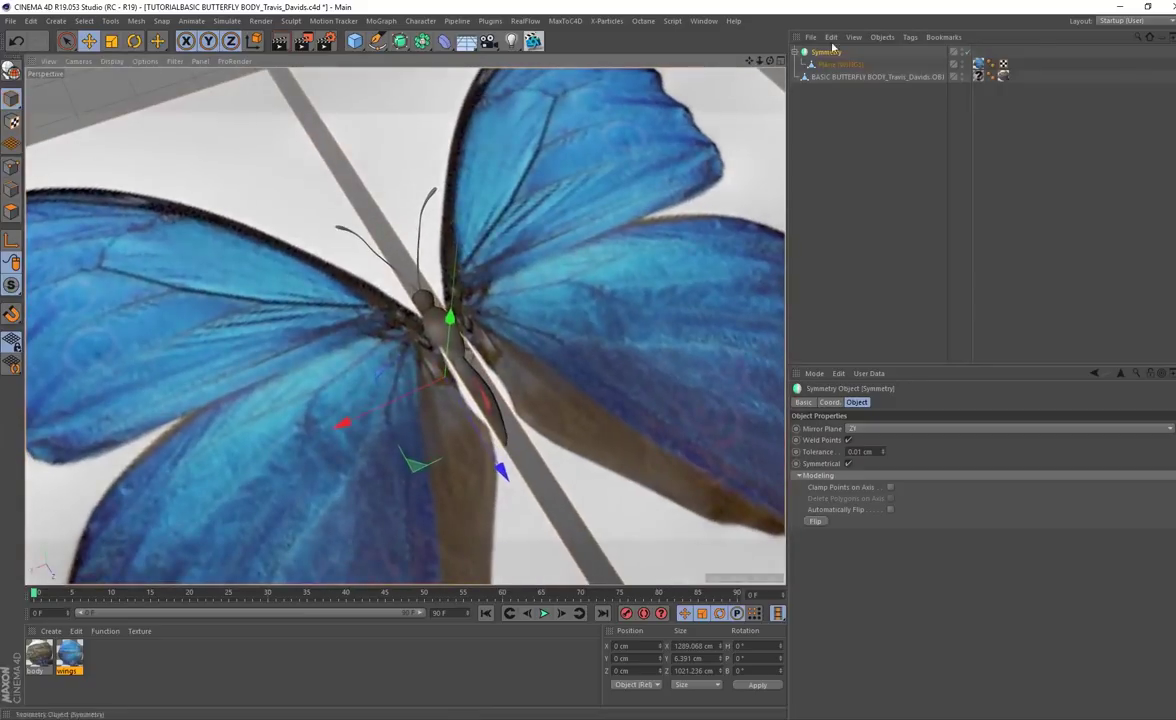
click(840, 64)
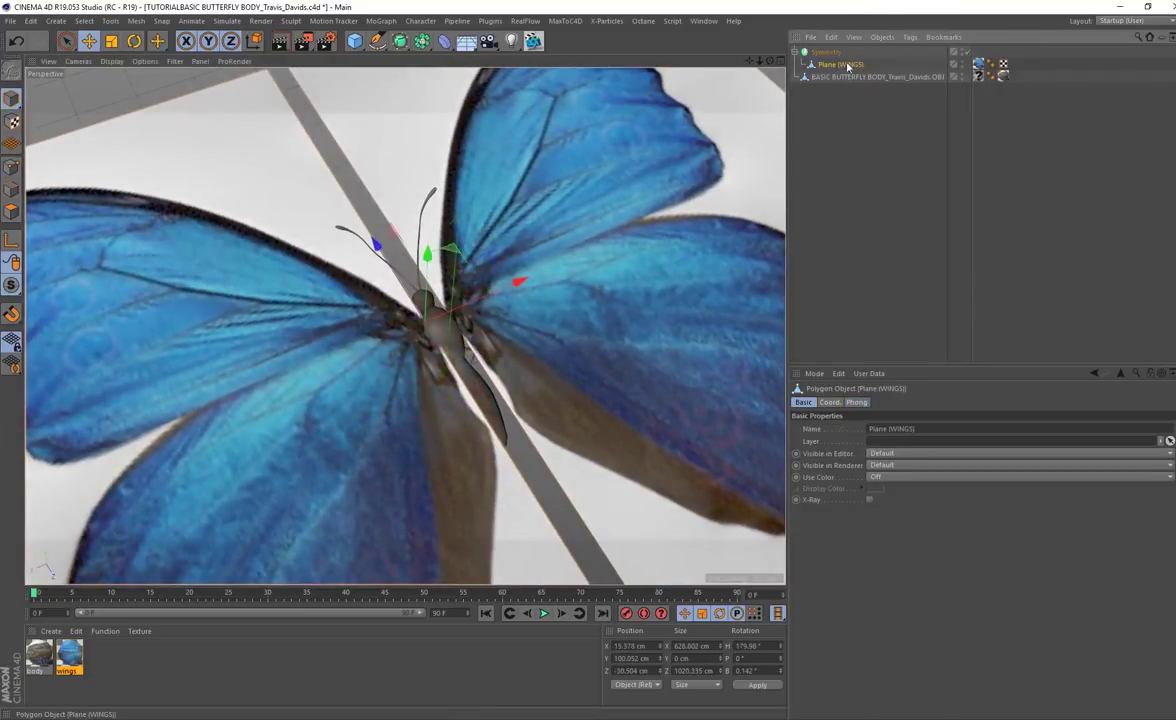
click(910, 37)
mouse_move(996, 62)
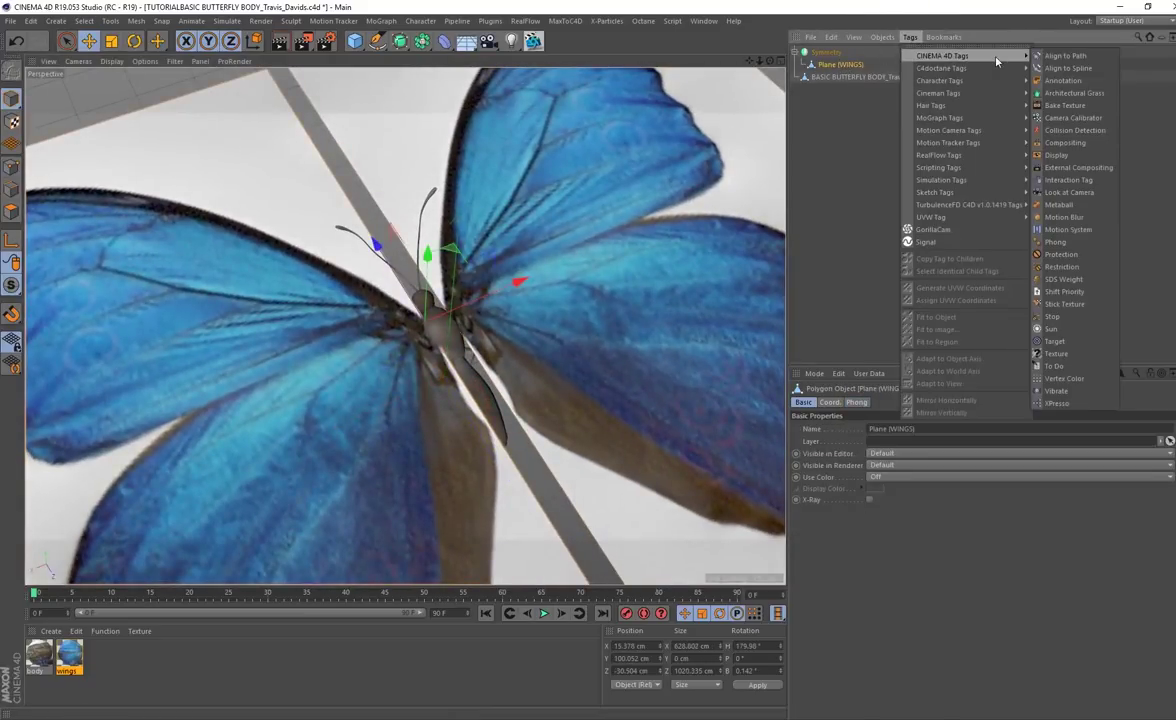
click(1056, 391)
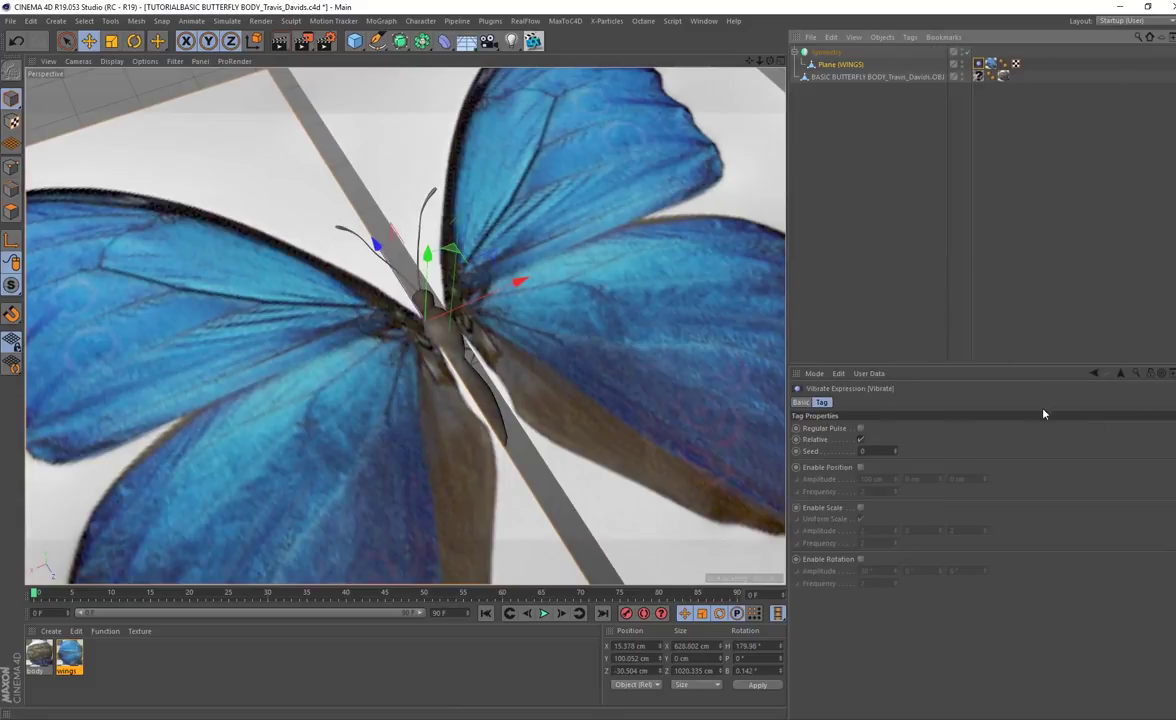
click(860, 559)
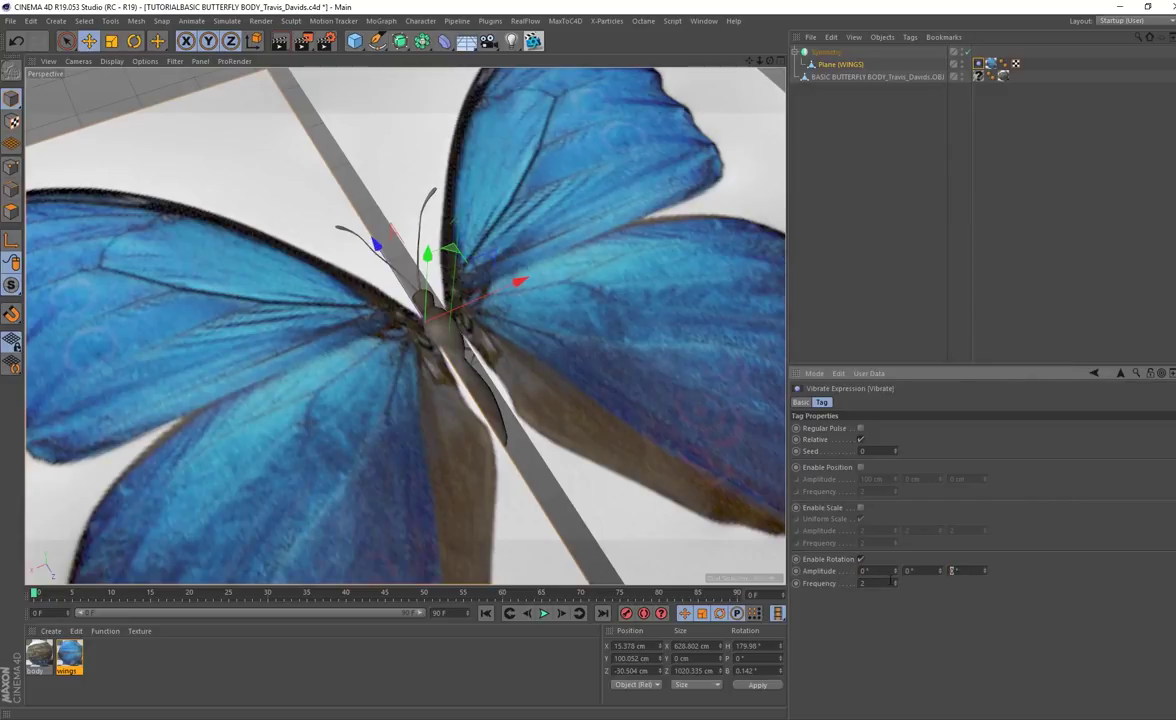
key(Return)
Play the animation and check the wing flapping from a low front view.
scroll(420, 418, down, 3)
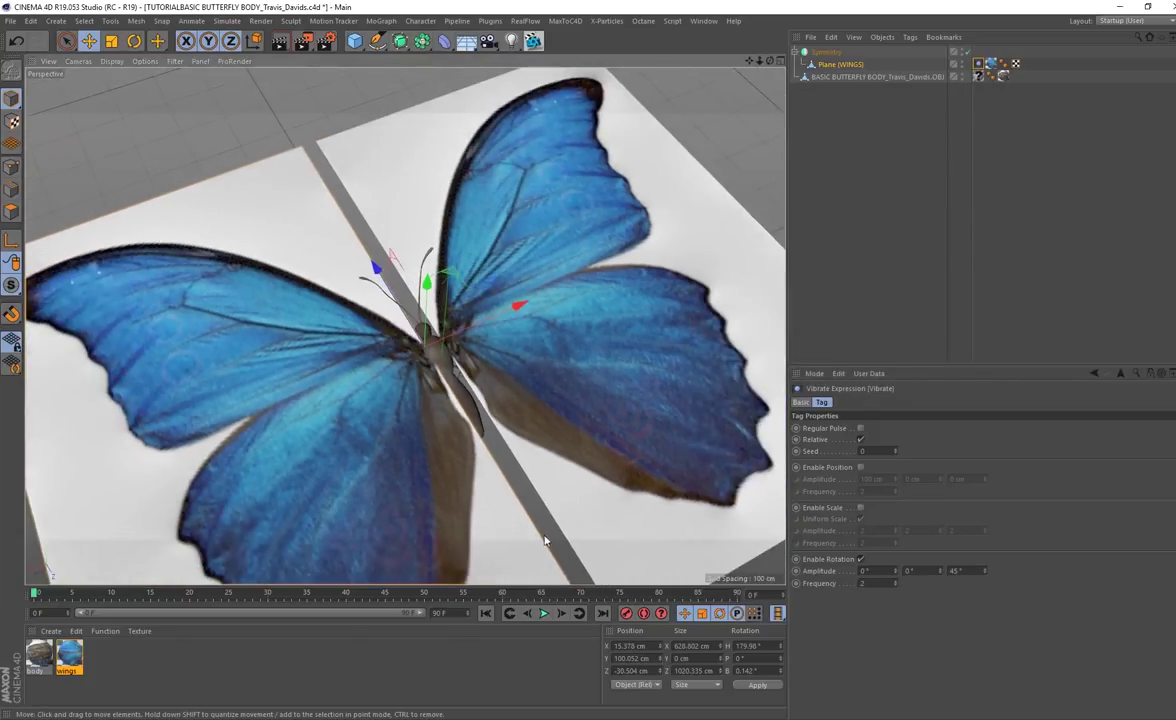
alt+drag(545, 541, 528, 634)
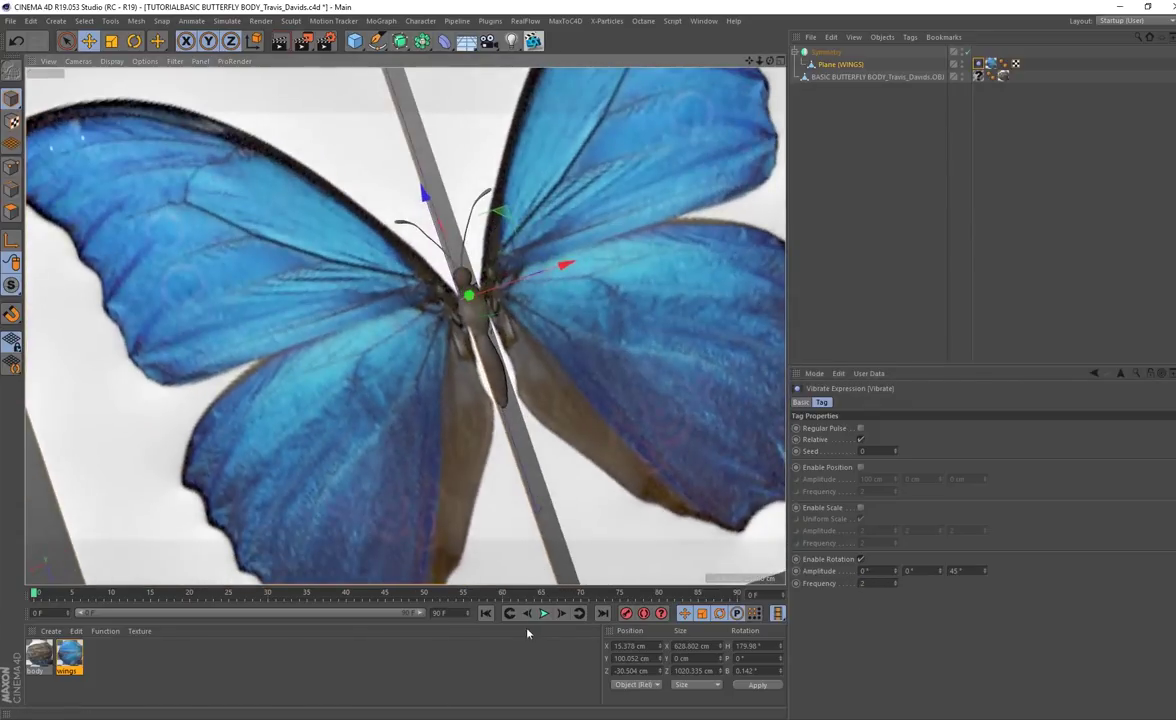
click(543, 618)
scroll(503, 475, down, 4)
alt+drag(505, 480, 537, 317)
click(544, 614)
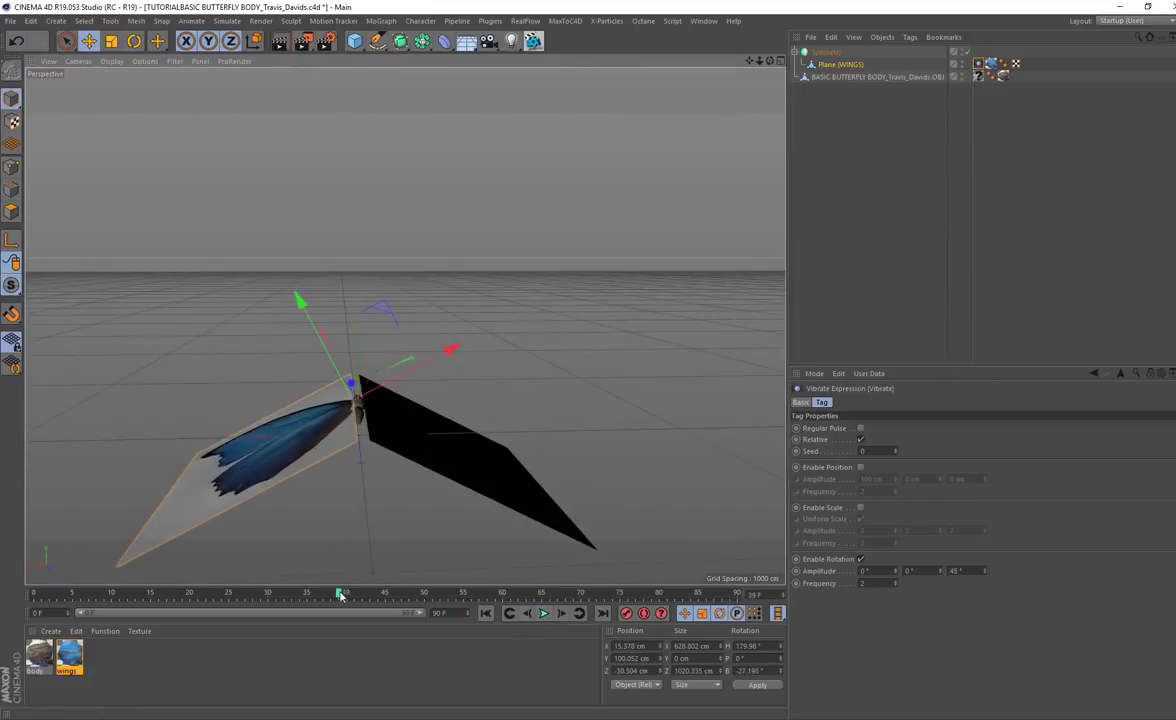
At frame 0, rotate the wing plane upward to a bank angle of about 29° and record a keyframe.
drag(341, 596, 33, 595)
click(460, 384)
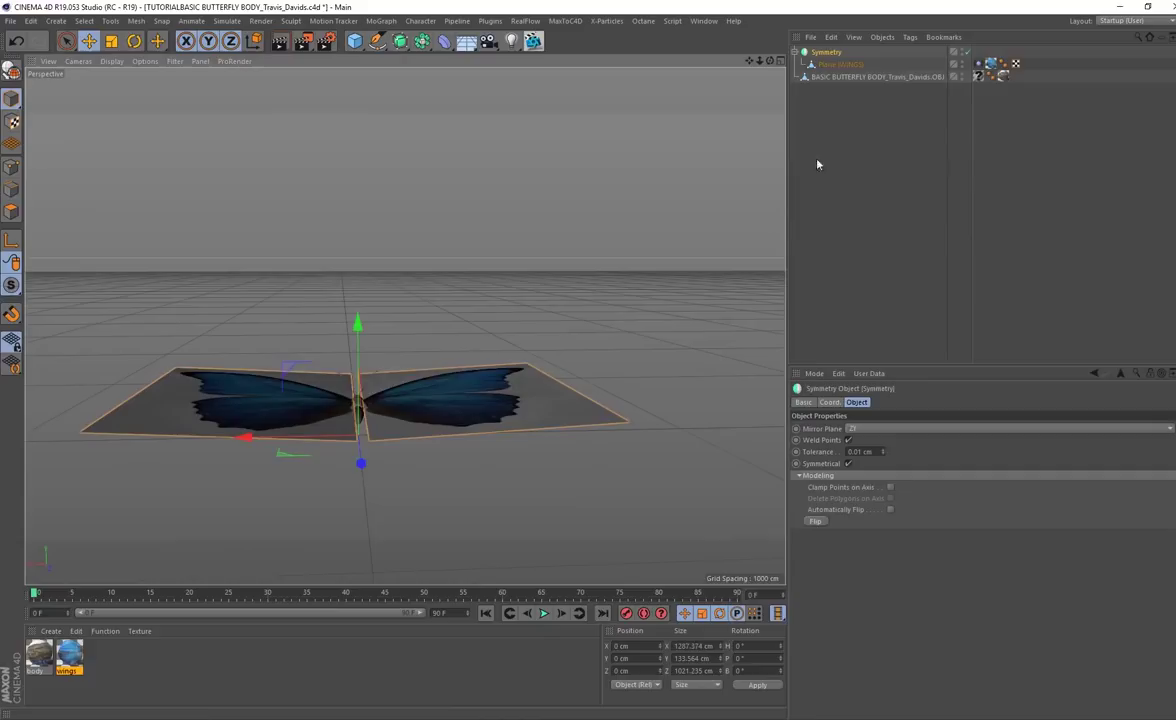
click(840, 64)
key(r)
drag(305, 344, 419, 253)
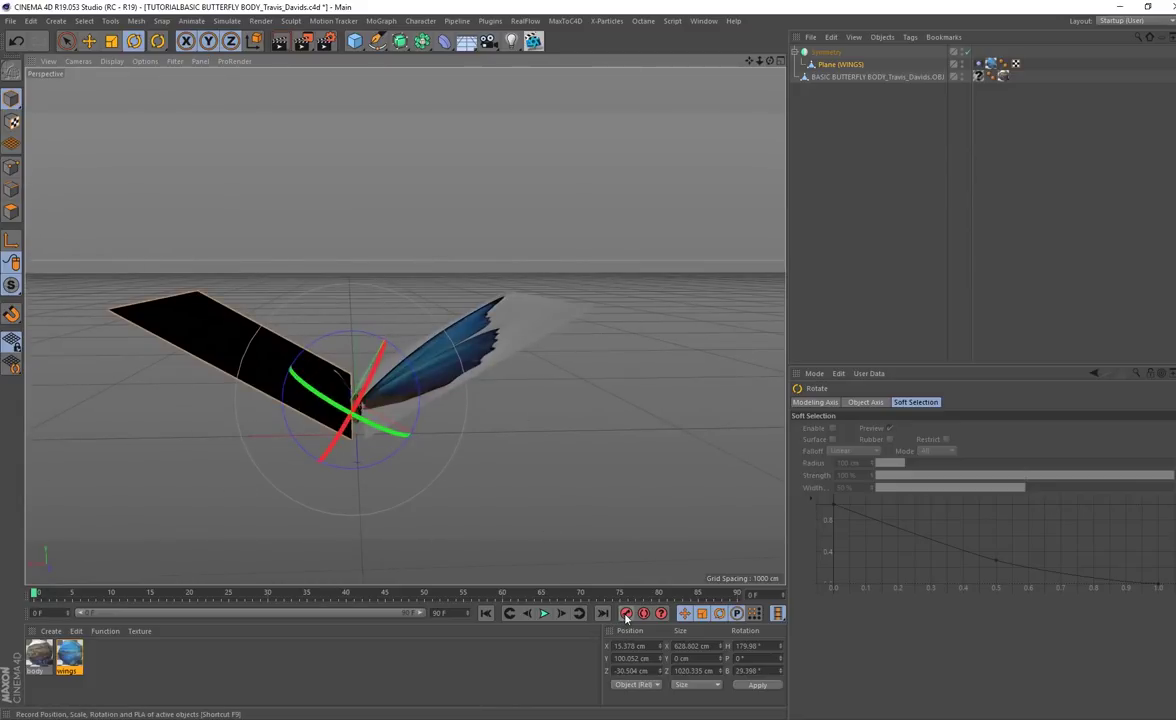
Play the animation and set the third rotation amplitude value of the wings' Vibrate tag to 70°.
click(545, 614)
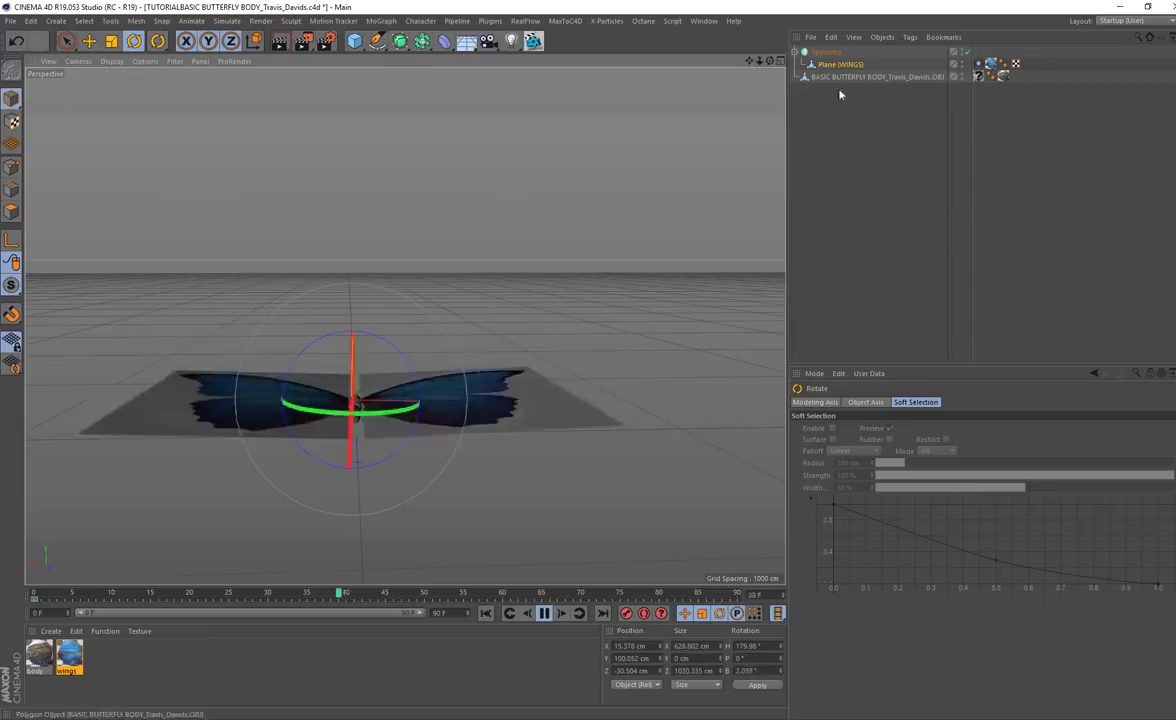
click(978, 63)
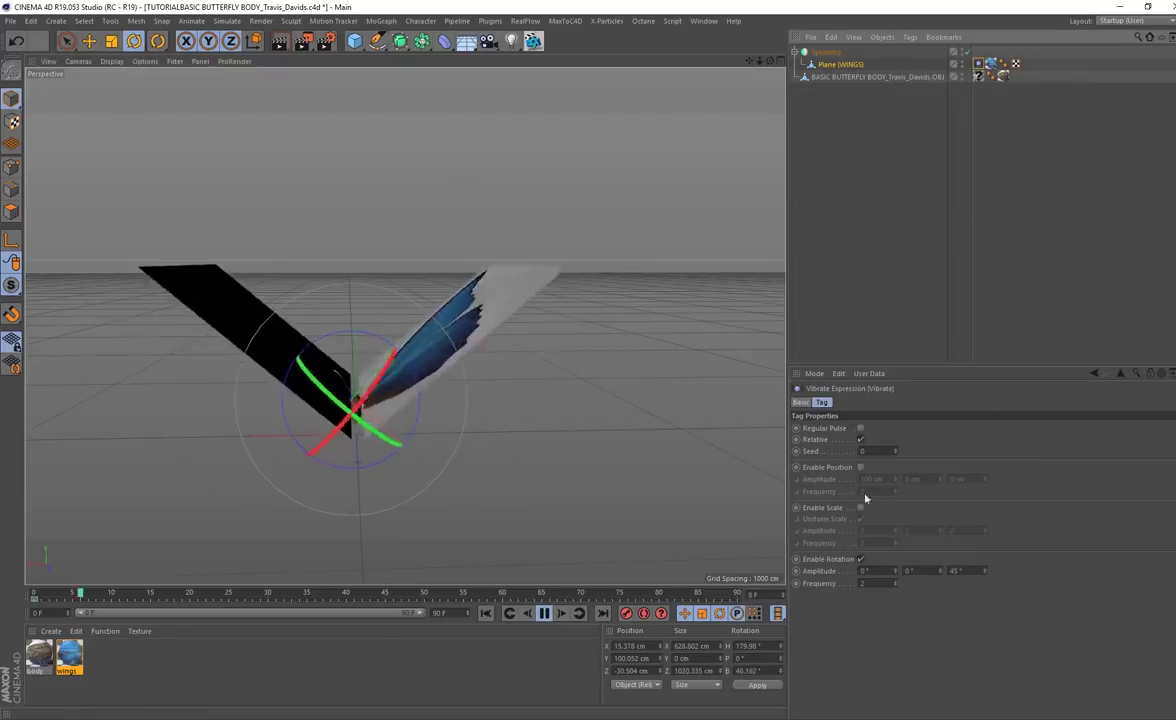
double_click(955, 571)
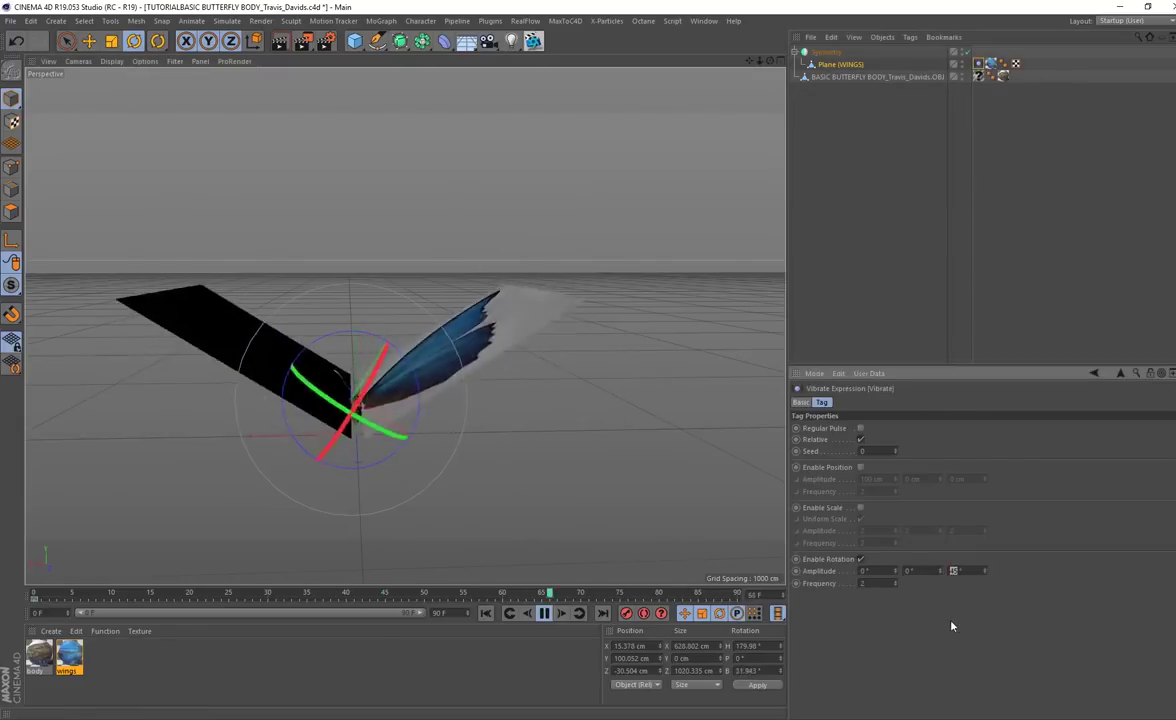
text(70)
key(Return)
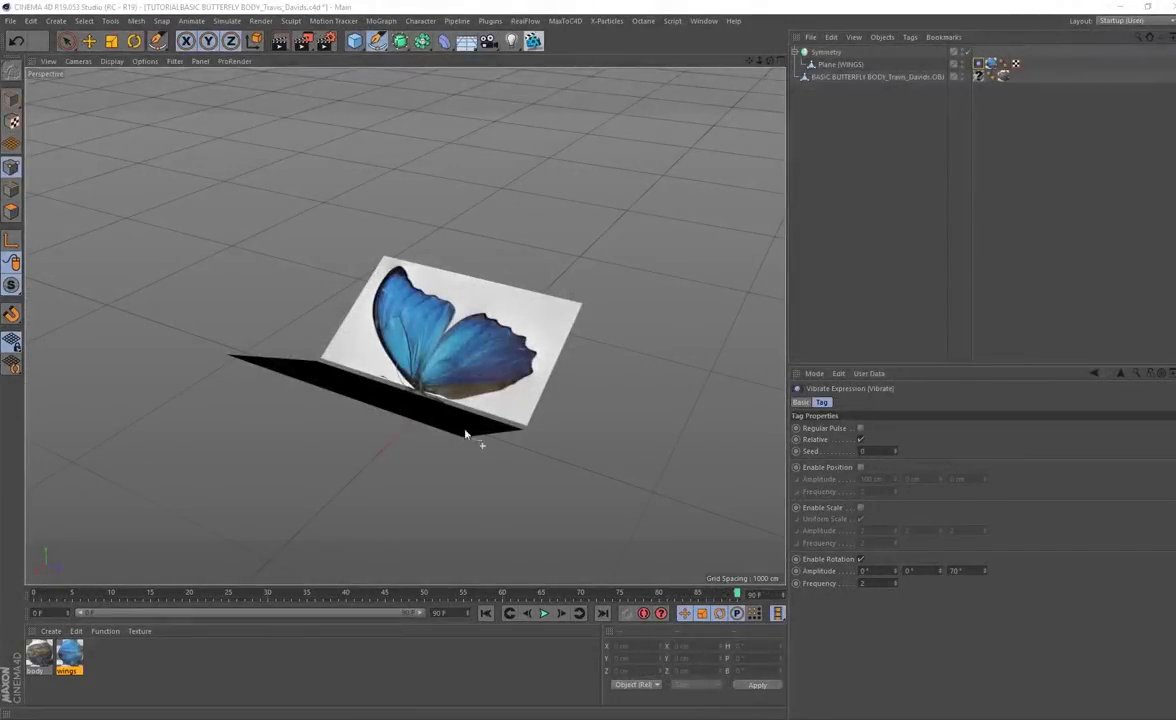
Turn on Regular Pulse in the wings' Vibrate tag and play the animation.
alt+middle_drag(411, 444, 480, 434)
alt+drag(430, 407, 457, 402)
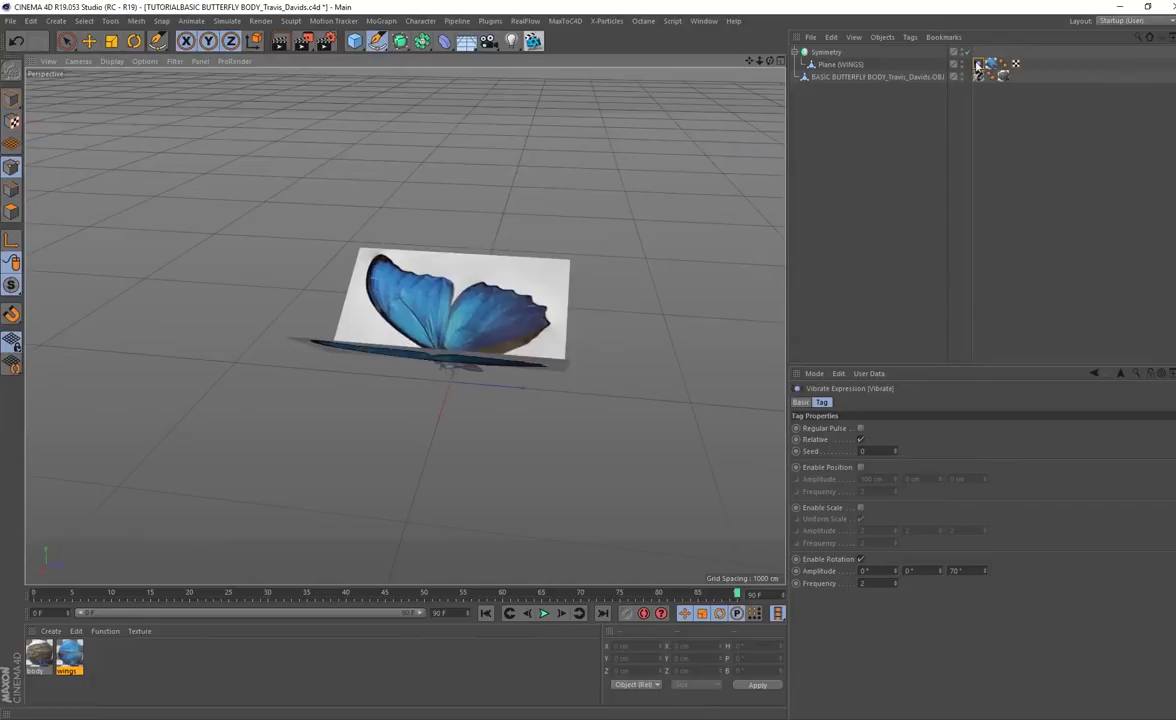
click(859, 428)
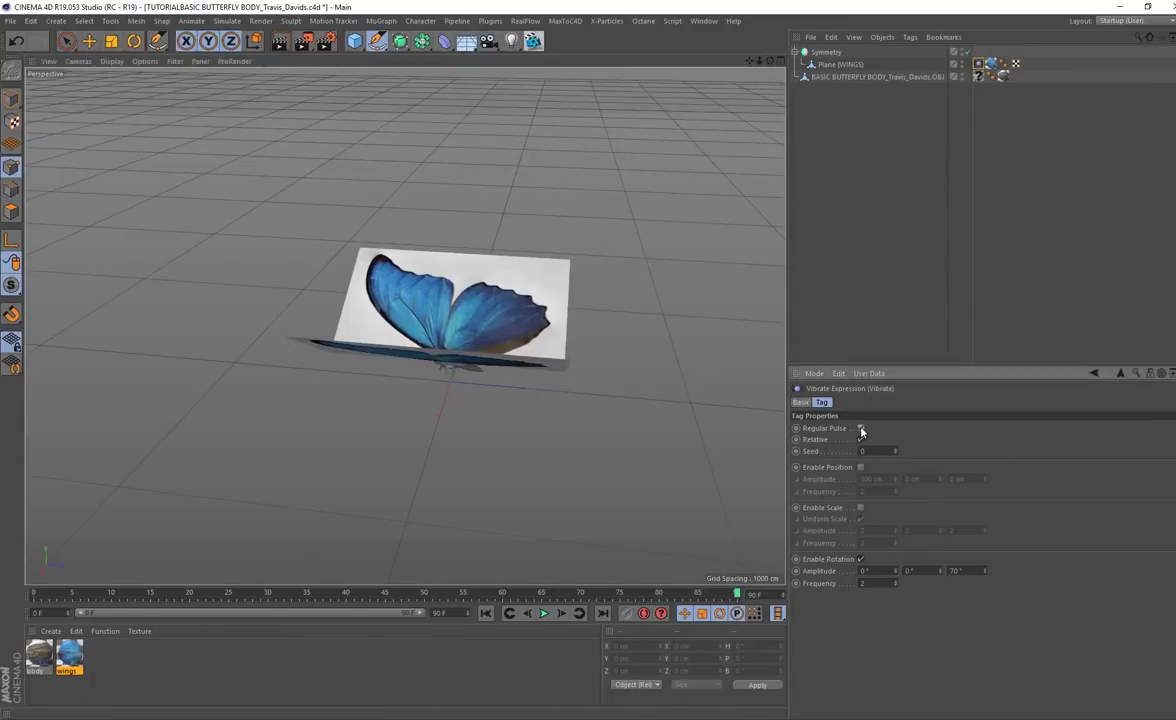
click(542, 614)
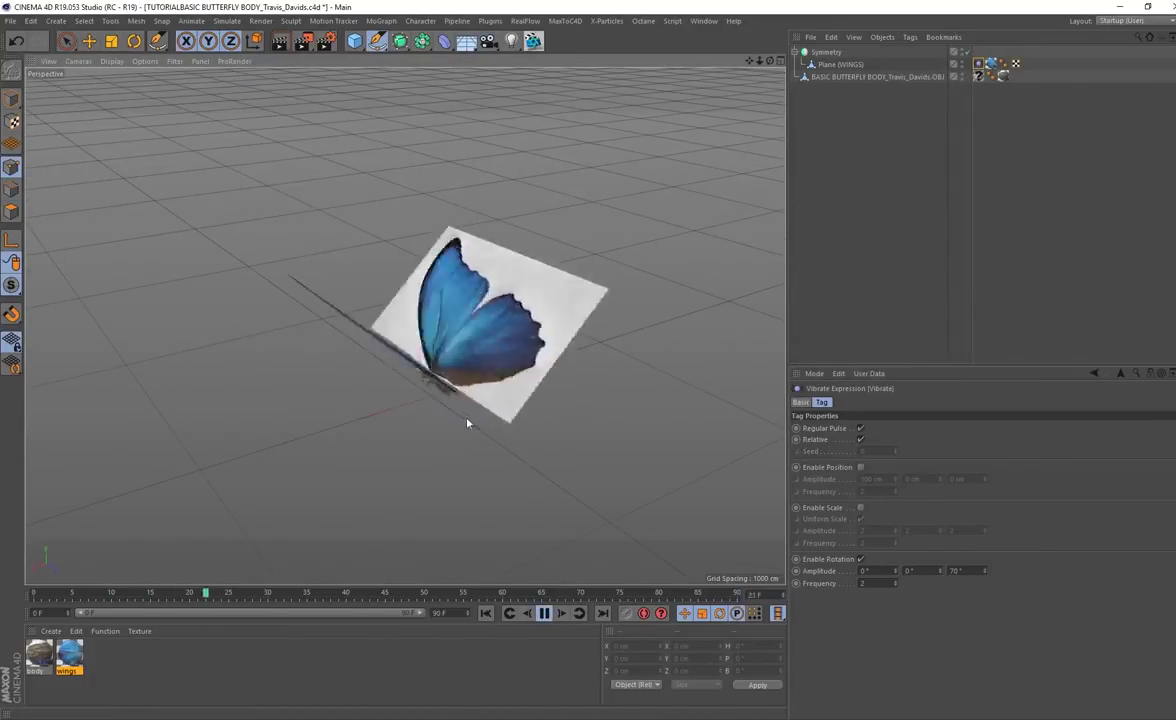
Set the Vibrate tag's rotation frequency to 5 and stop the playback.
double_click(866, 583)
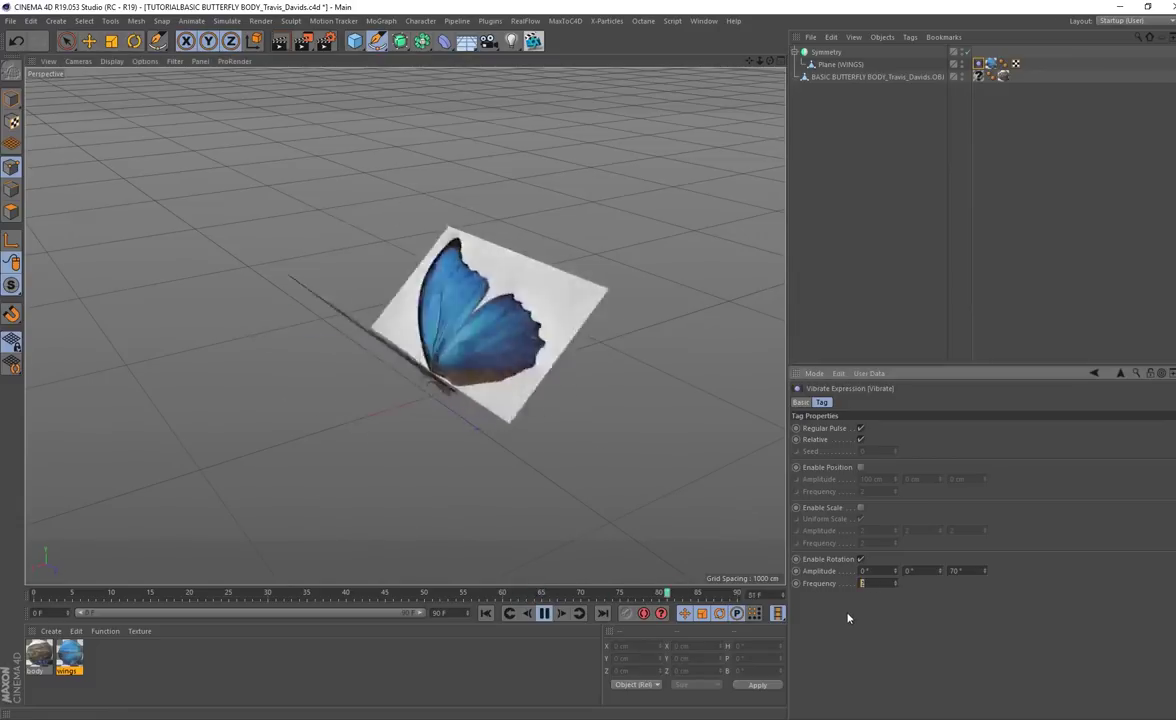
text(5)
key(Return)
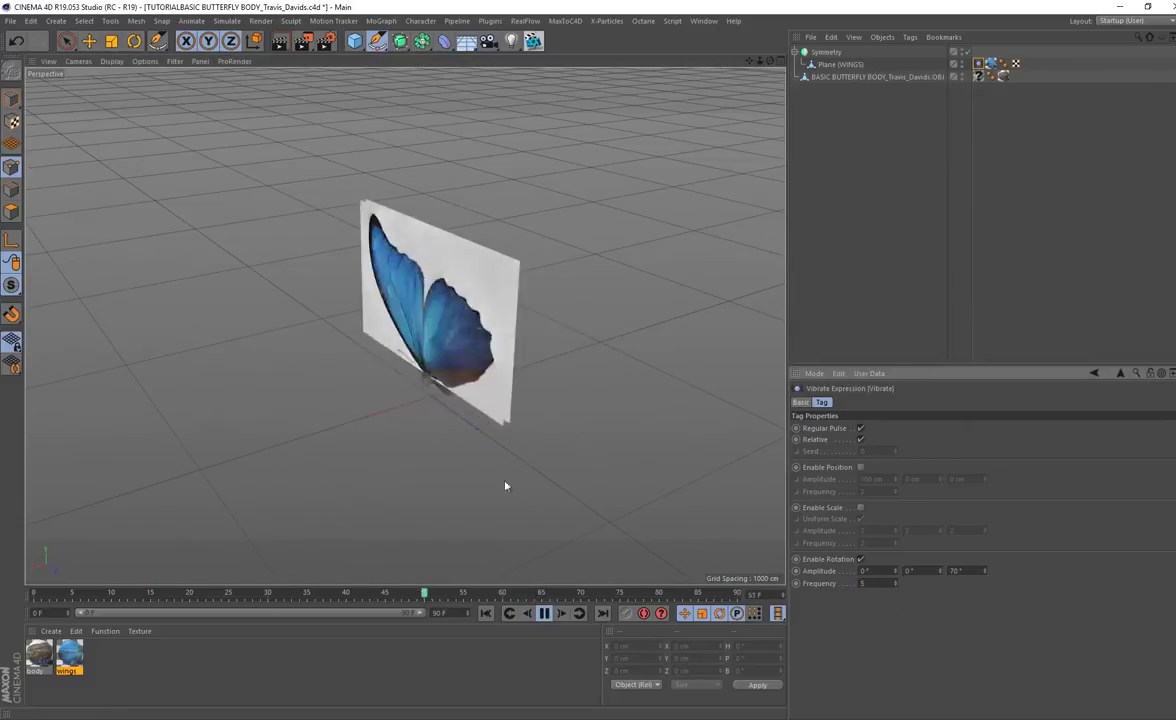
click(546, 615)
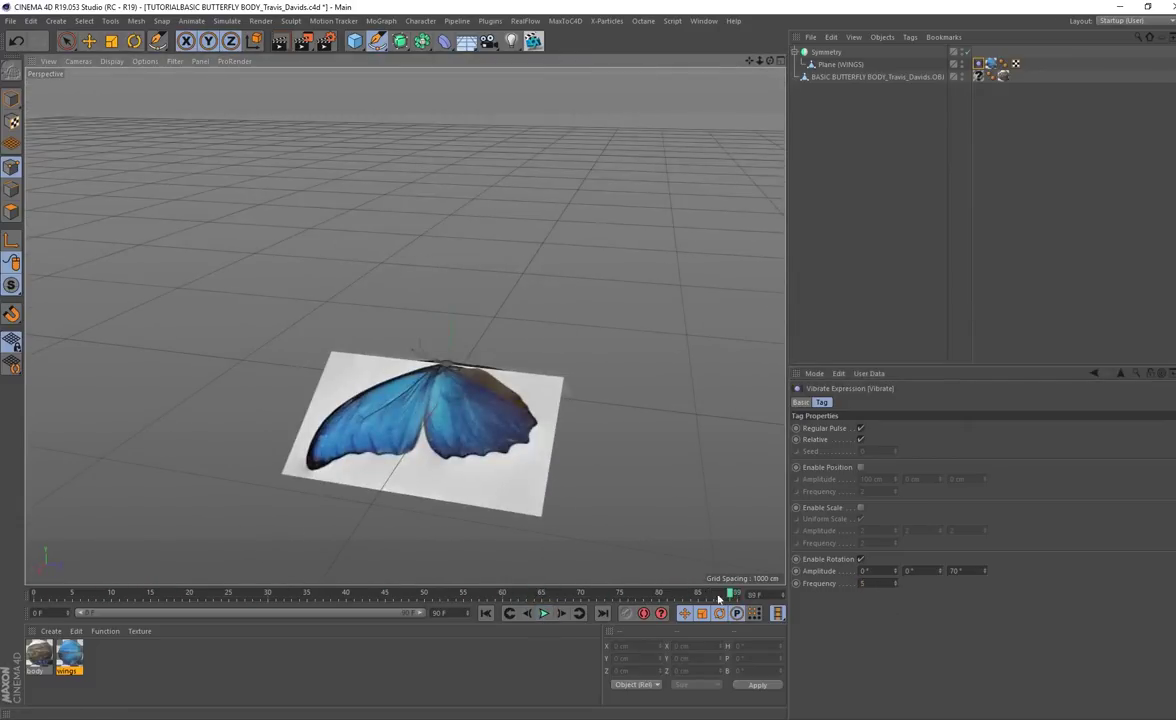
Return to frame 0 and draw a curved closed spline loop that starts and ends at the butterfly's body.
drag(733, 596, 34, 594)
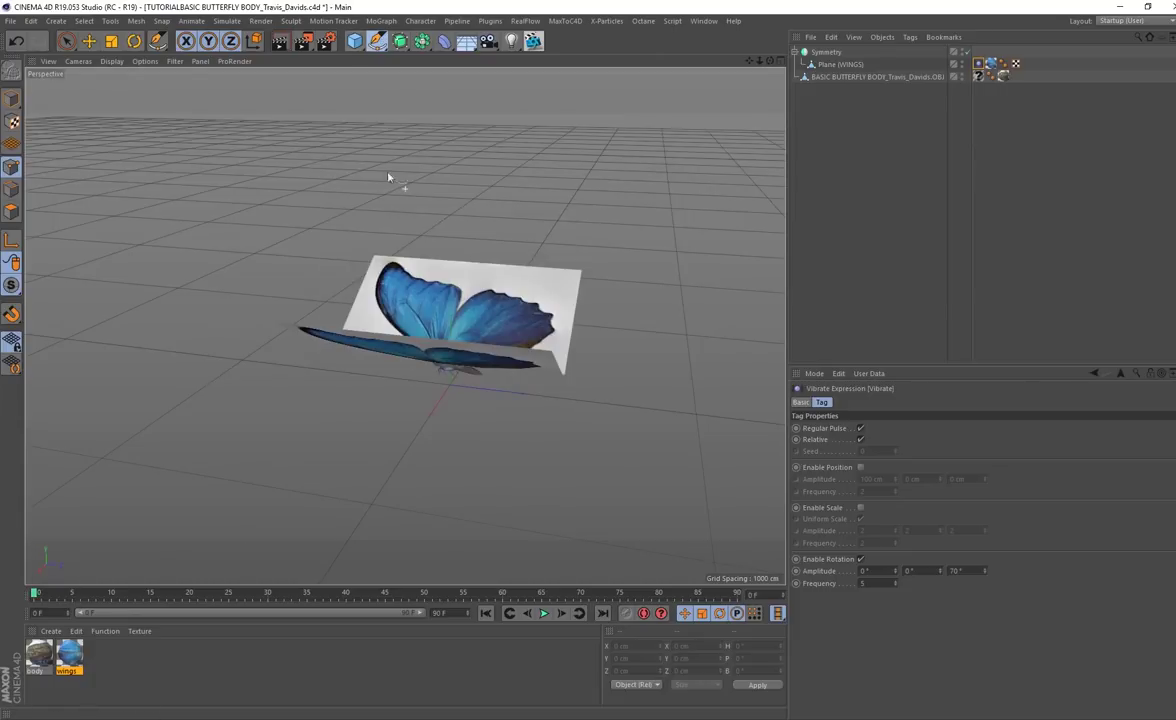
alt+drag(356, 156, 518, 345)
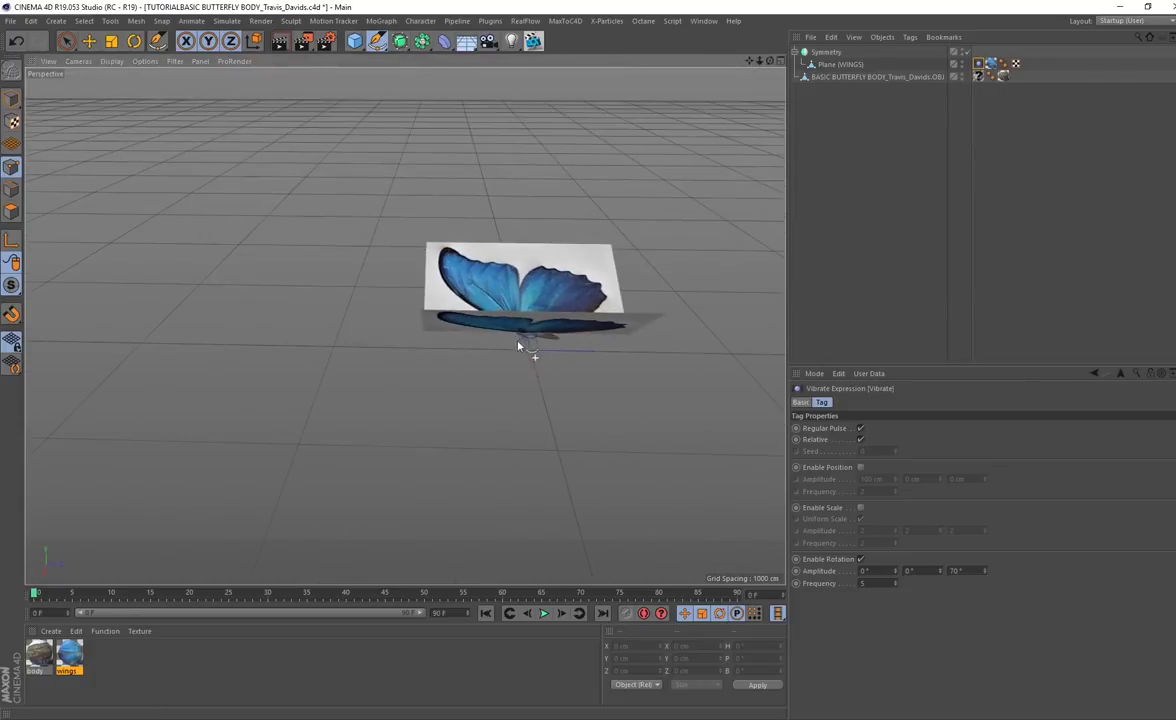
click(517, 342)
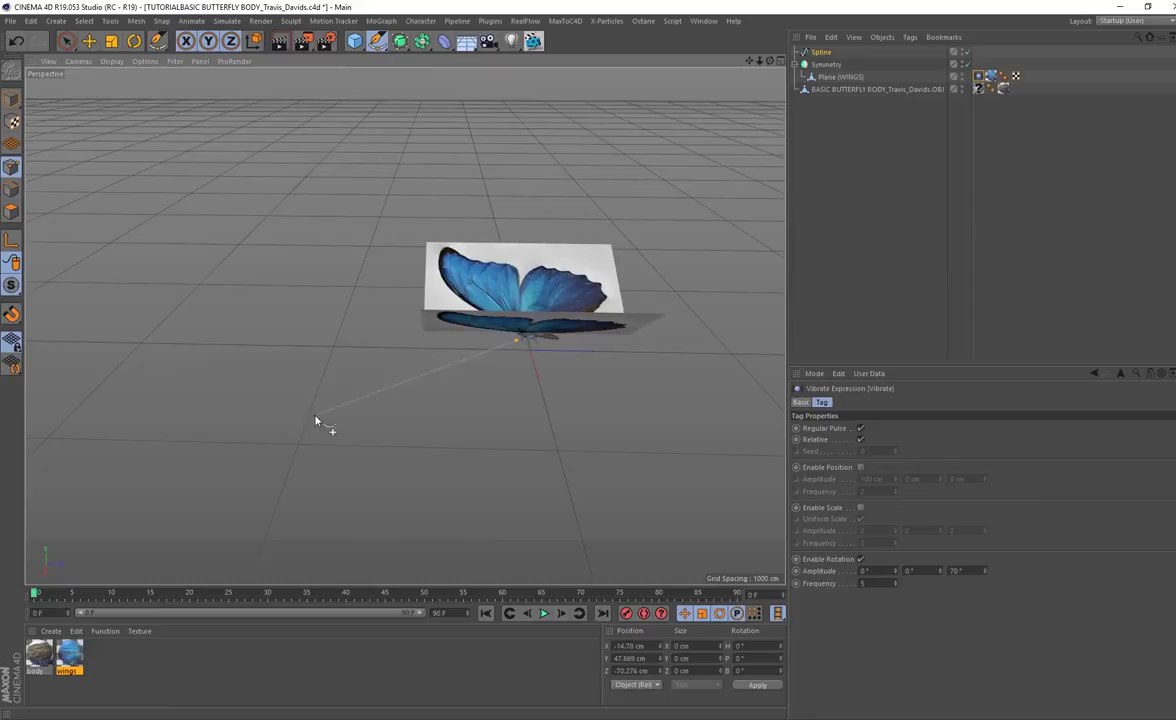
drag(255, 397, 176, 296)
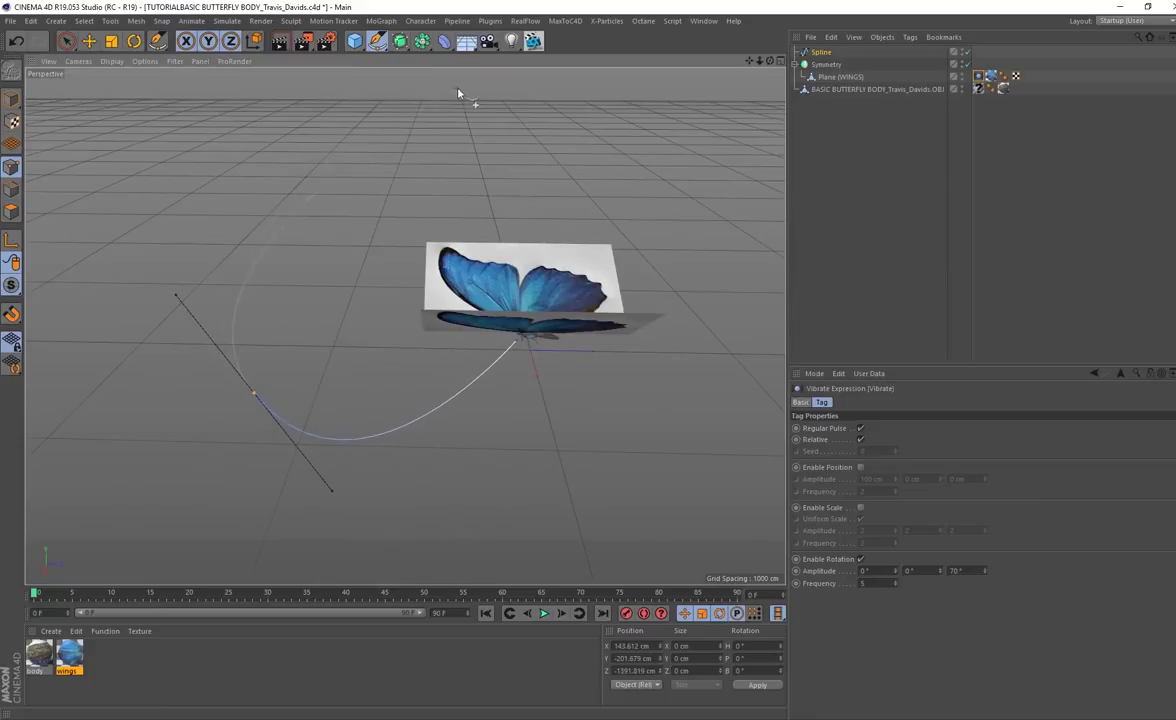
drag(459, 88, 583, 80)
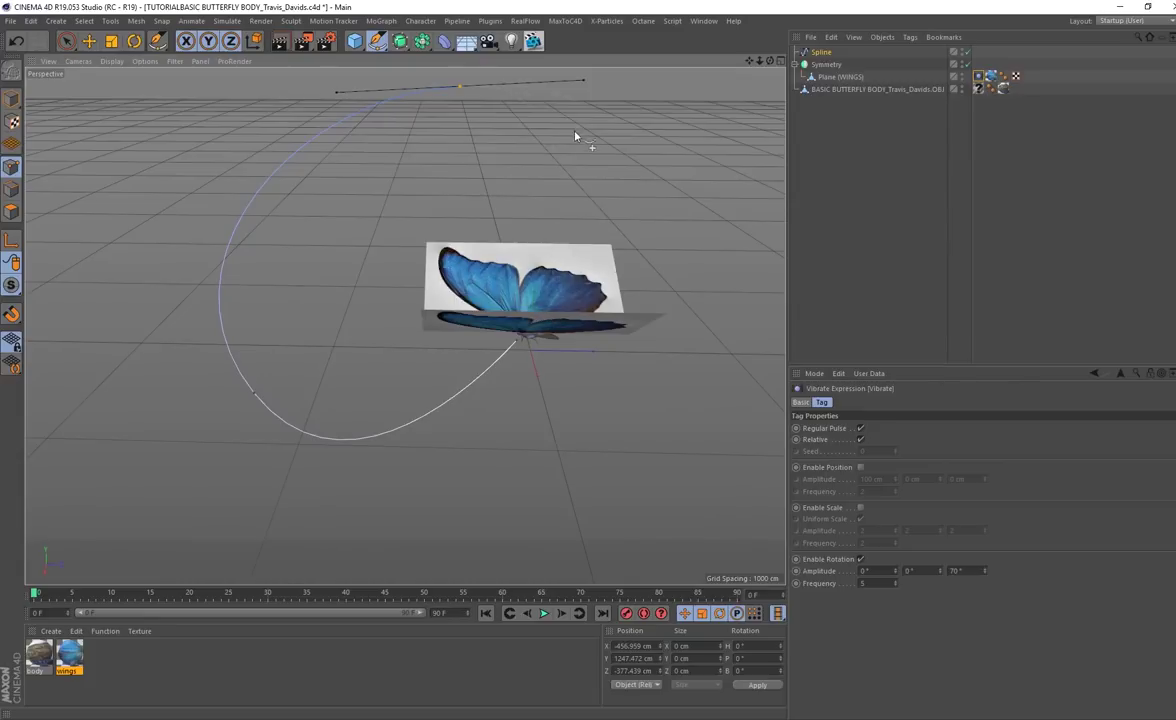
click(517, 345)
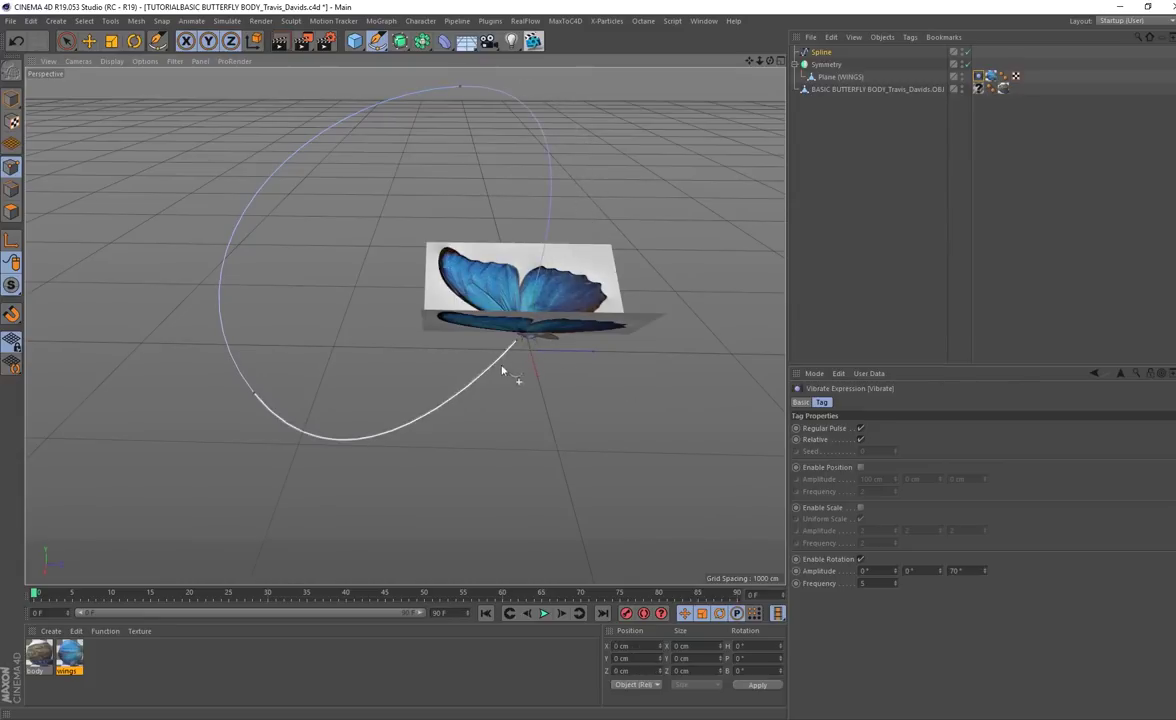
Group the Symmetry object, its wing plane and the butterfly body under a null.
alt+middle_drag(551, 339, 532, 367)
click(827, 66)
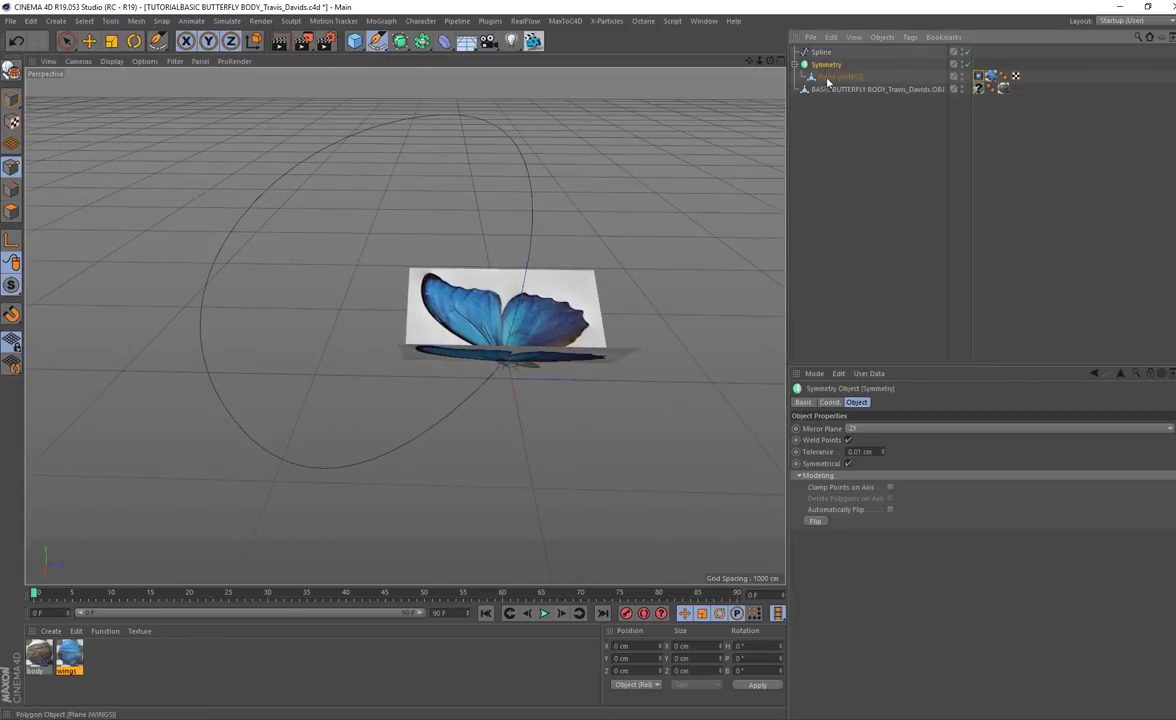
shift+click(831, 90)
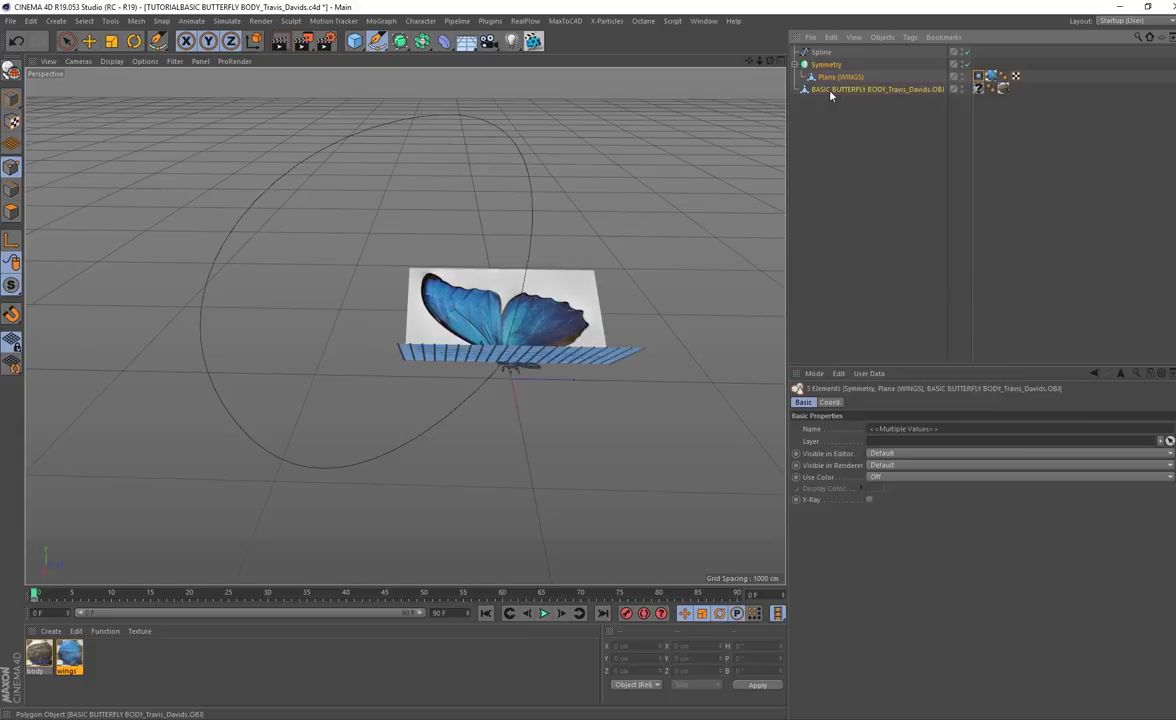
right_click(830, 94)
click(885, 514)
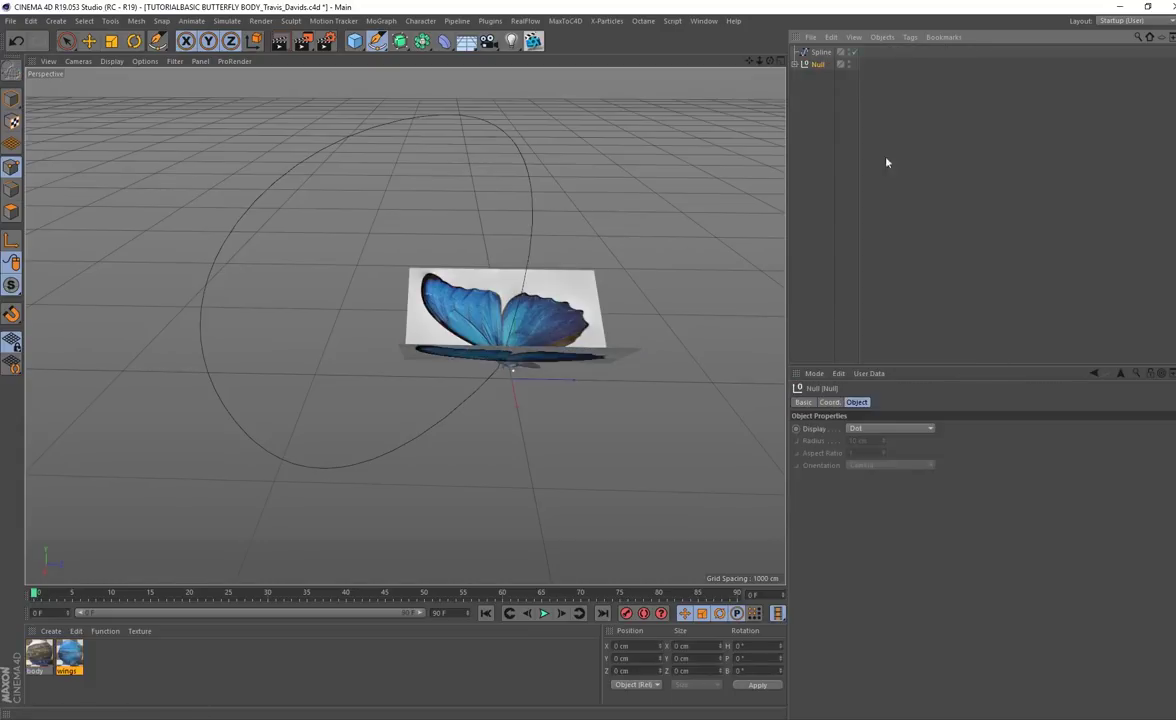
Add an Align to Spline tag to the butterfly null, assign the drawn spline as its path and enable Tangential.
right_click(820, 65)
mouse_move(873, 72)
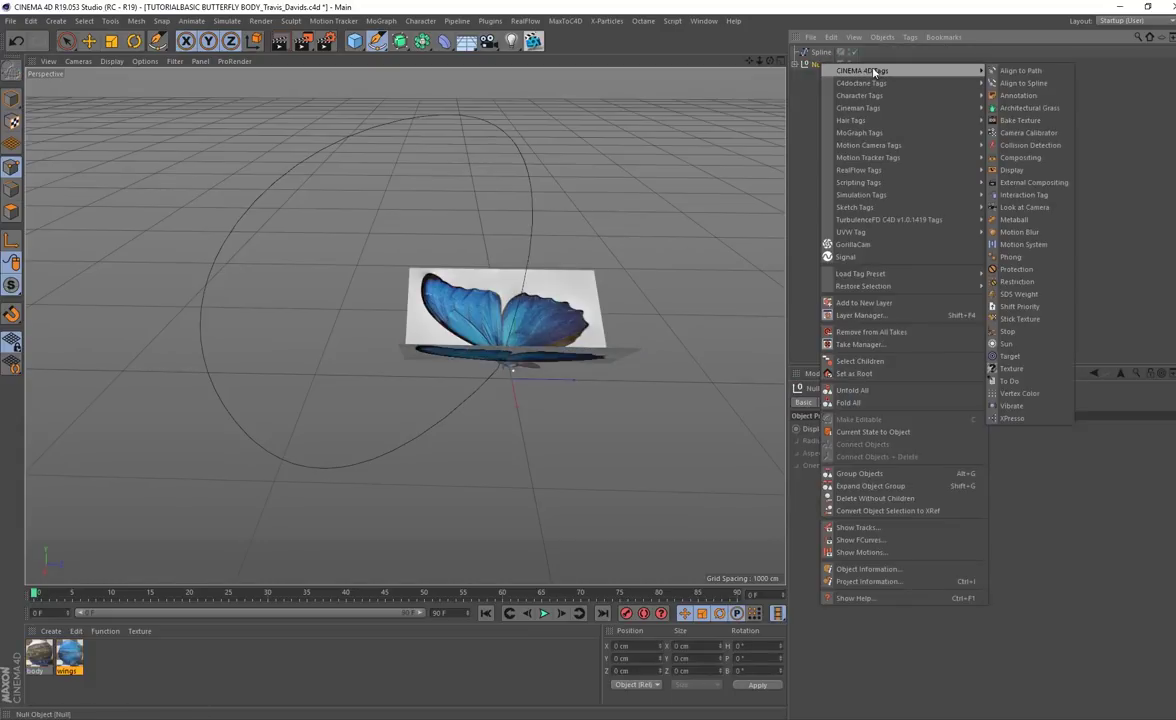
click(1022, 84)
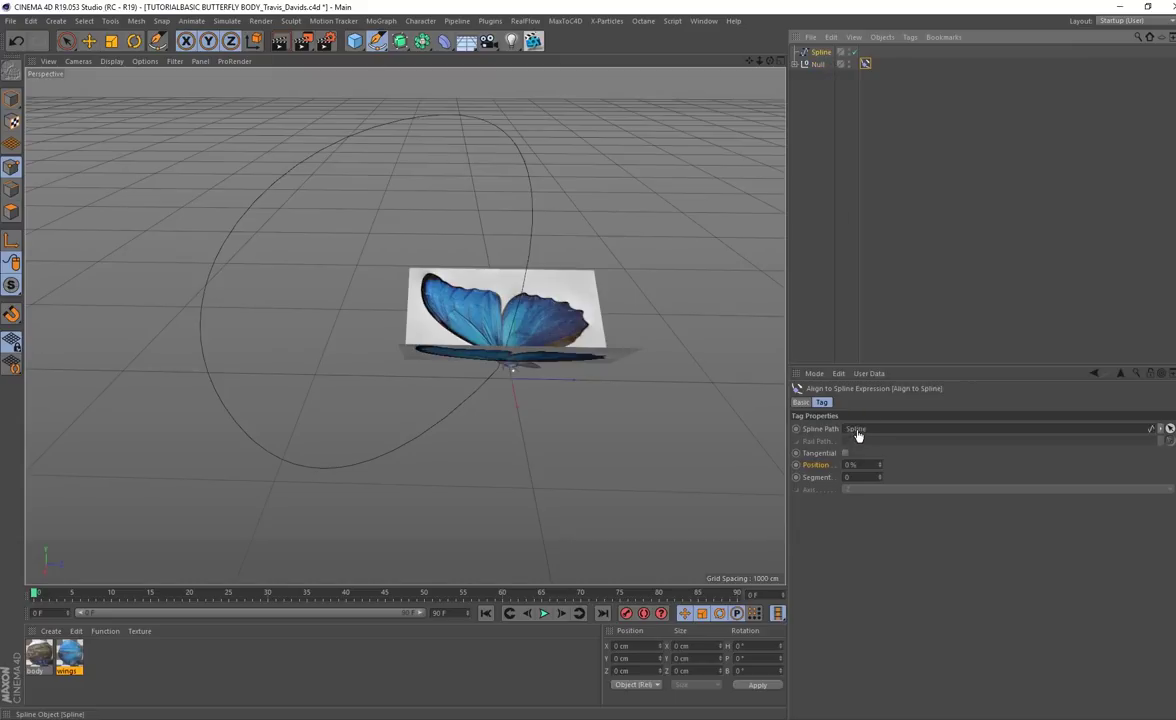
alt+middle_drag(499, 349, 453, 385)
alt+drag(570, 488, 402, 322)
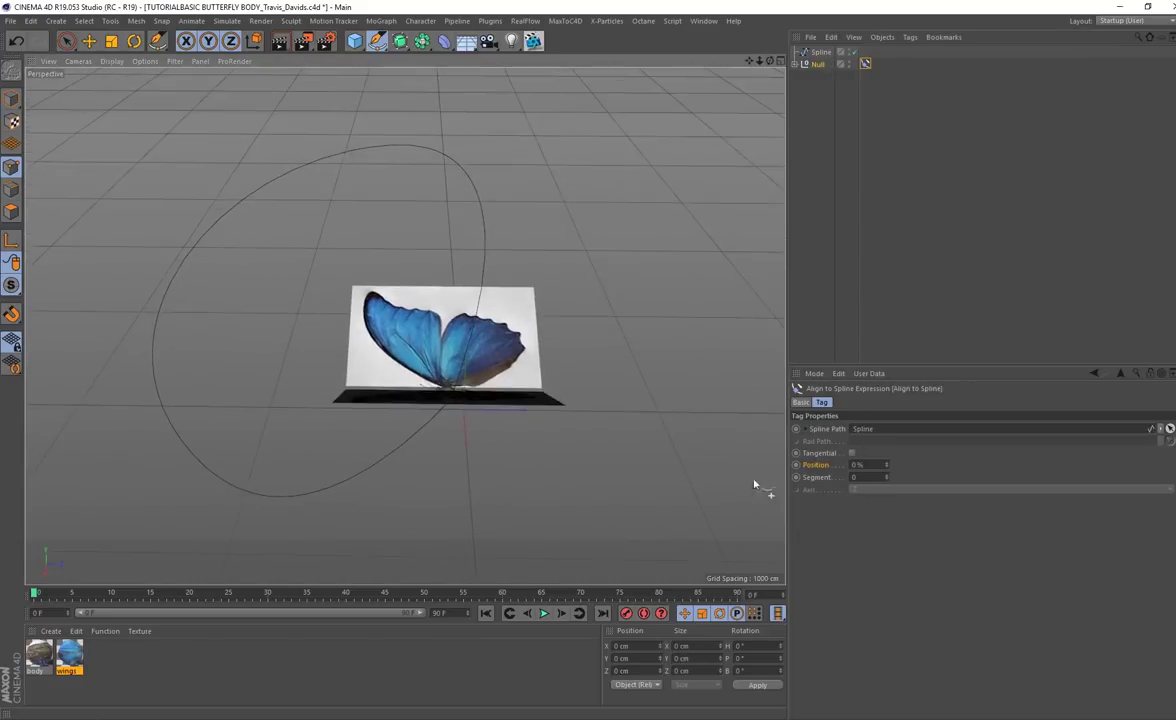
click(853, 454)
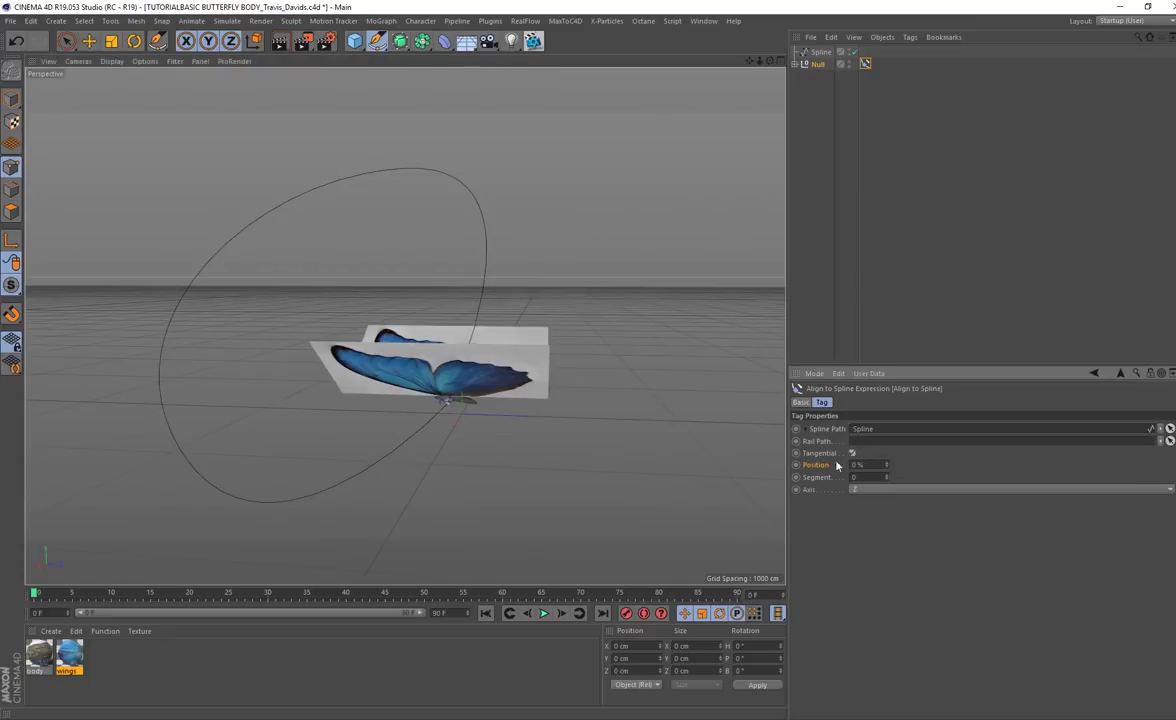
alt+drag(430, 436, 690, 450)
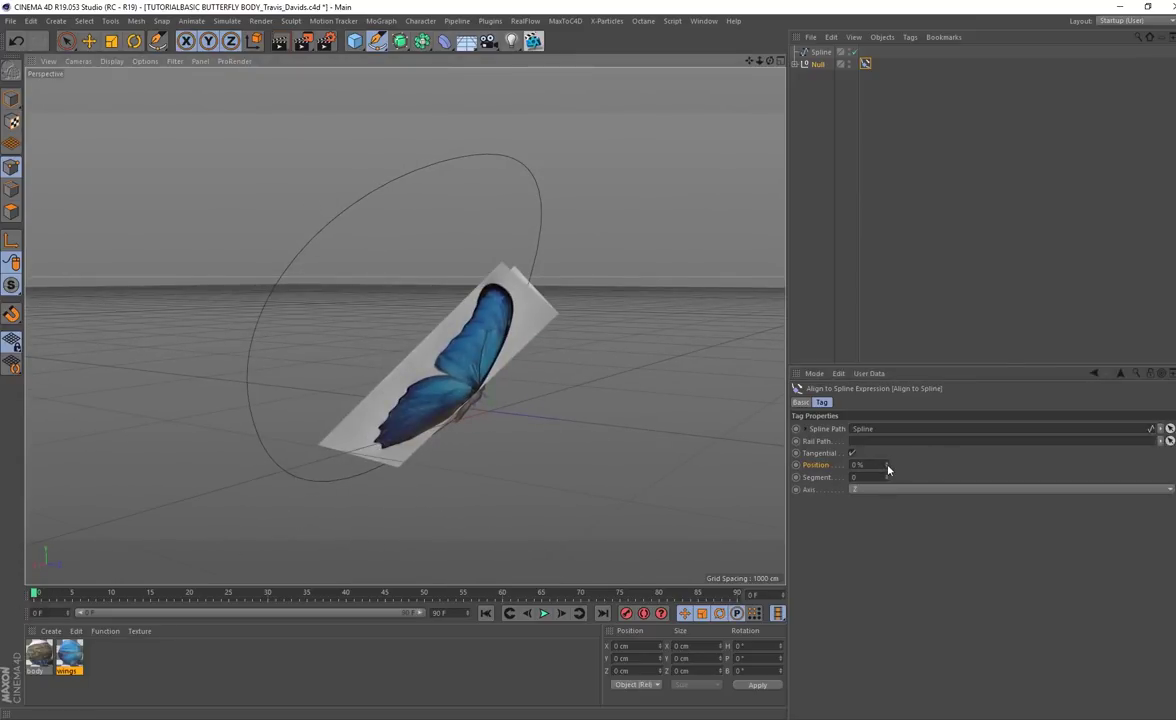
Keyframe the Align to Spline position at 0% on frame 0 and at 100% on frame 90.
mouse_move(886, 466)
mouse_down()
mouse_move(955, 466)
mouse_move(896, 466)
mouse_up()
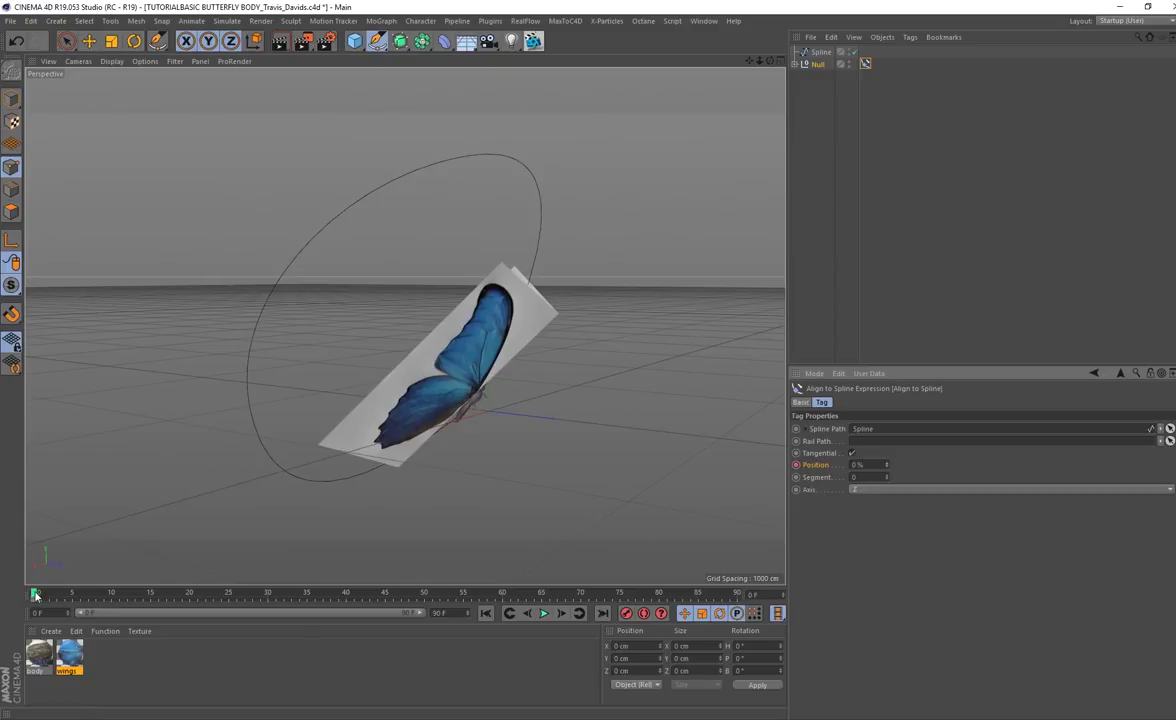
drag(35, 594, 737, 594)
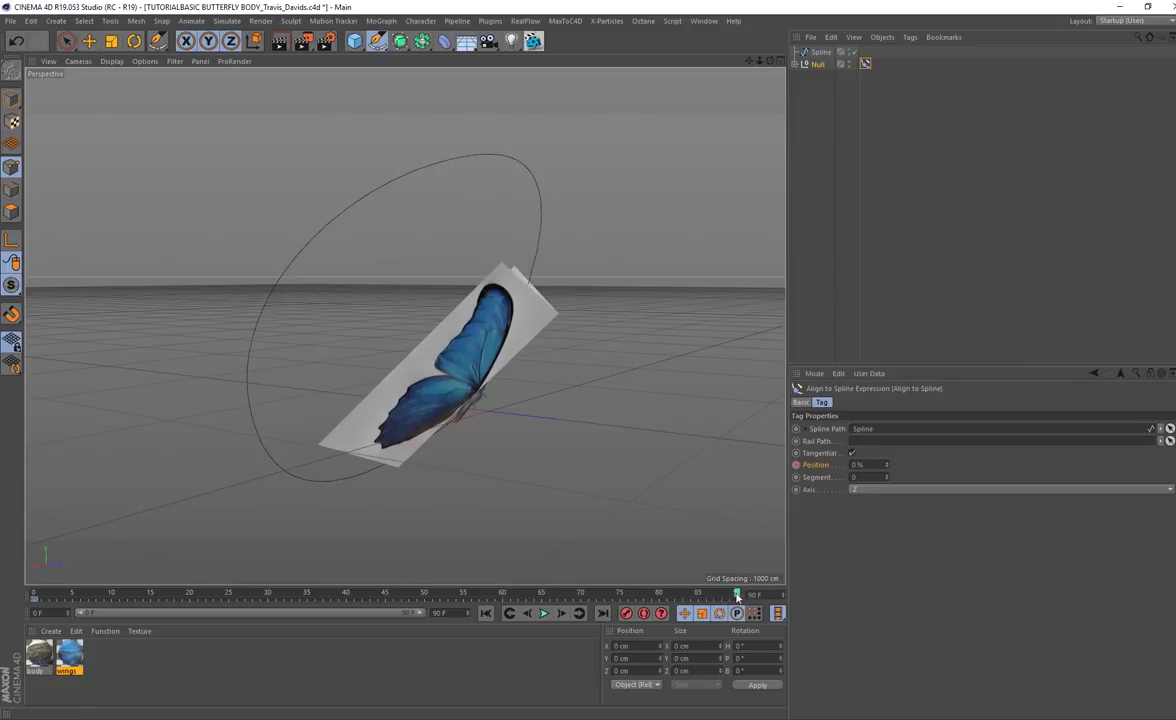
drag(887, 466, 887, 402)
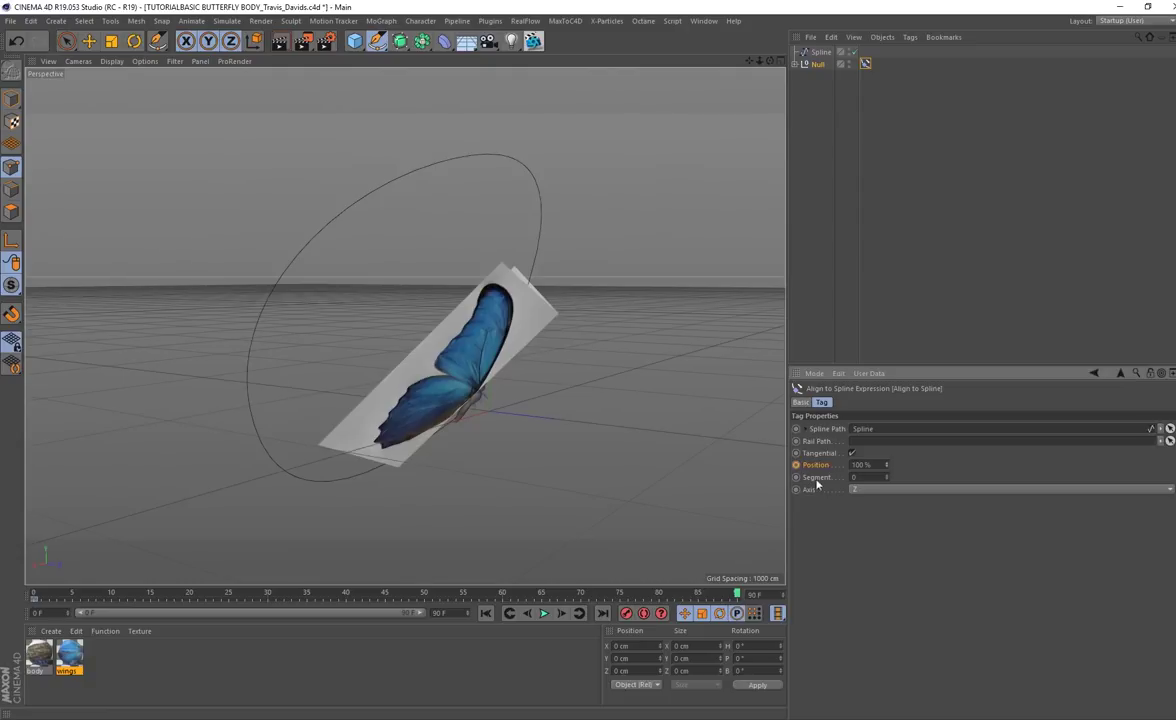
alt+drag(511, 477, 528, 472)
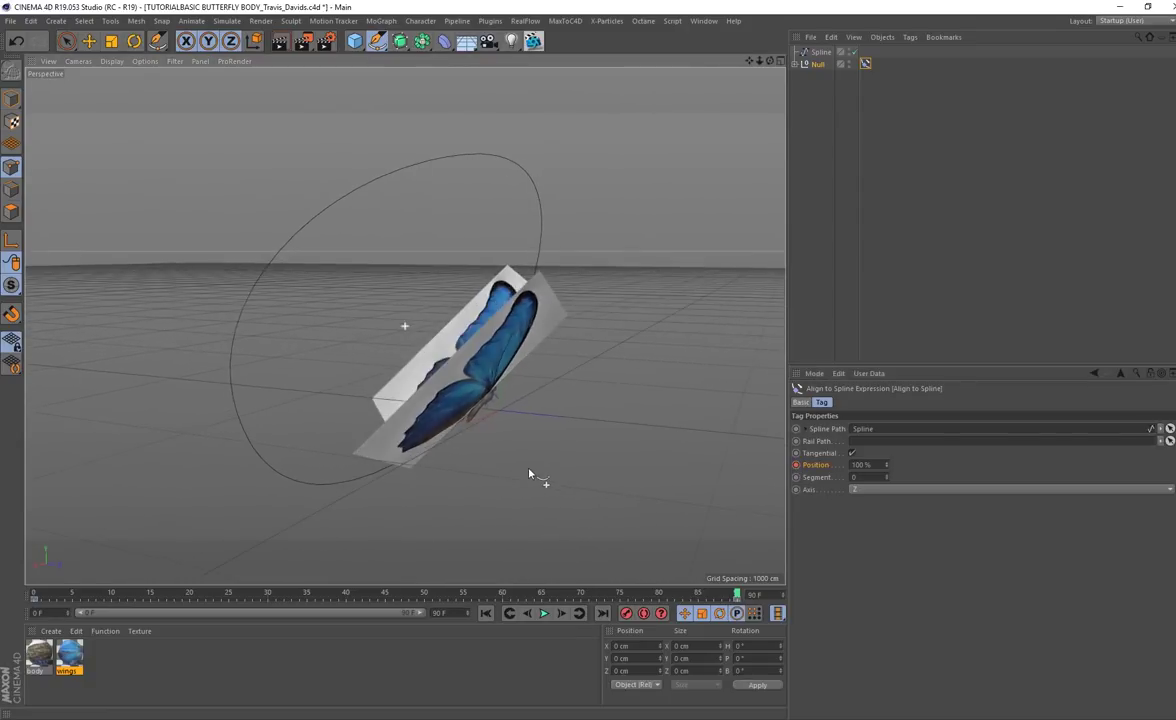
Play the animation from frame 0 to check the butterfly's flight along the spline, and stop it.
drag(737, 598, 27, 604)
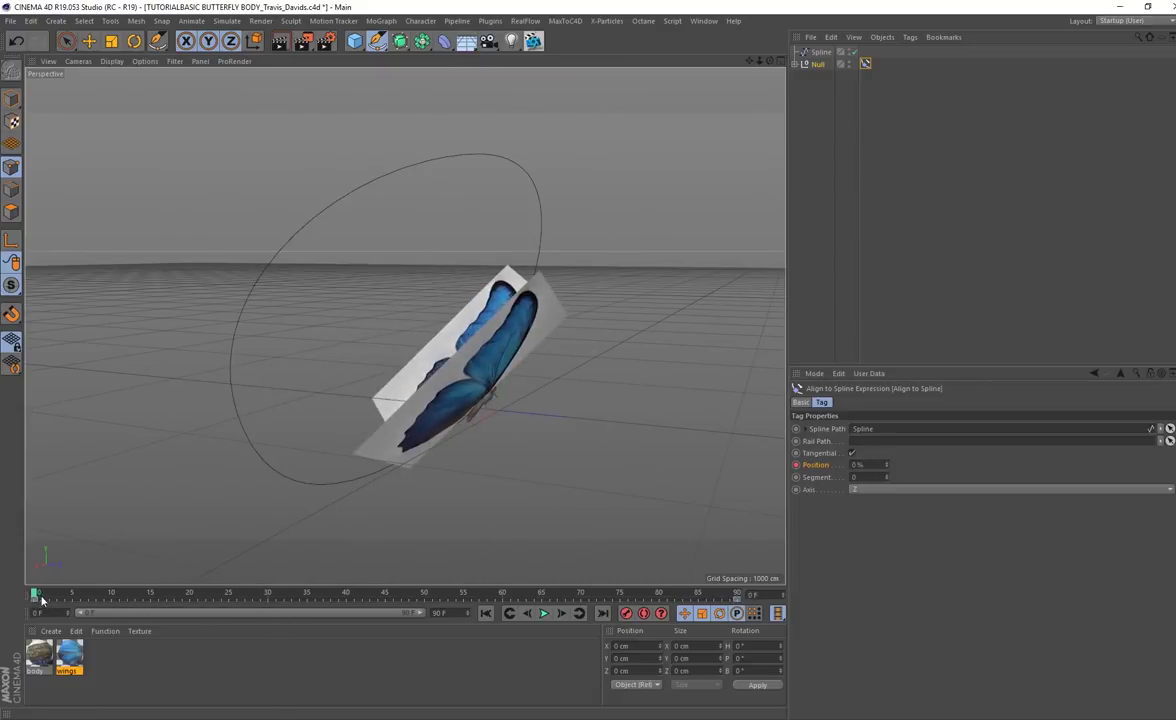
alt+drag(326, 513, 512, 549)
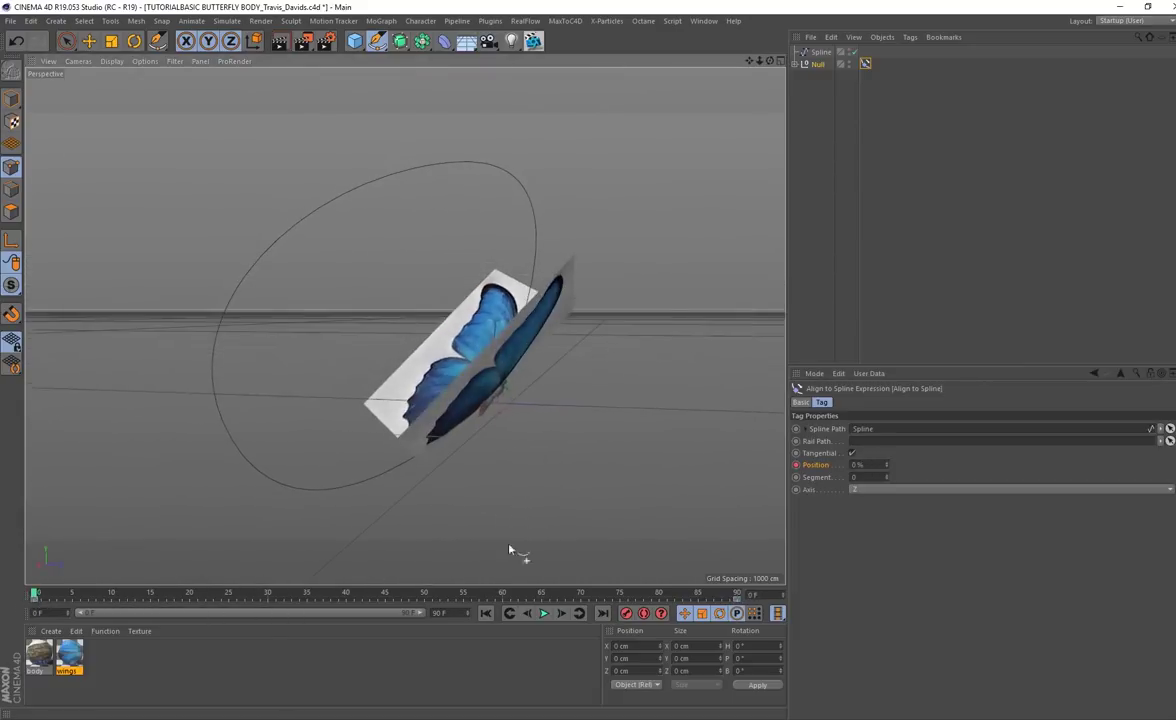
click(544, 613)
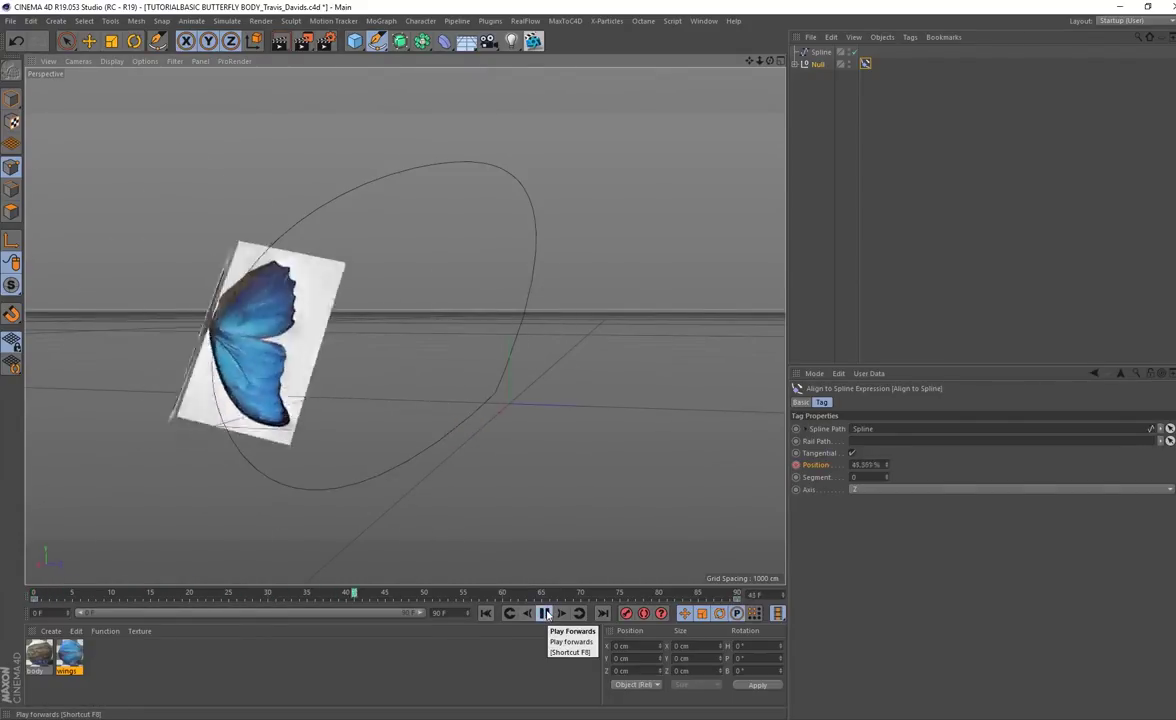
click(545, 613)
Swap the position keyframes so 100% is at frame 0 and 0% at frame 90, and play the reversed flight.
drag(464, 588, 15, 600)
click(588, 596)
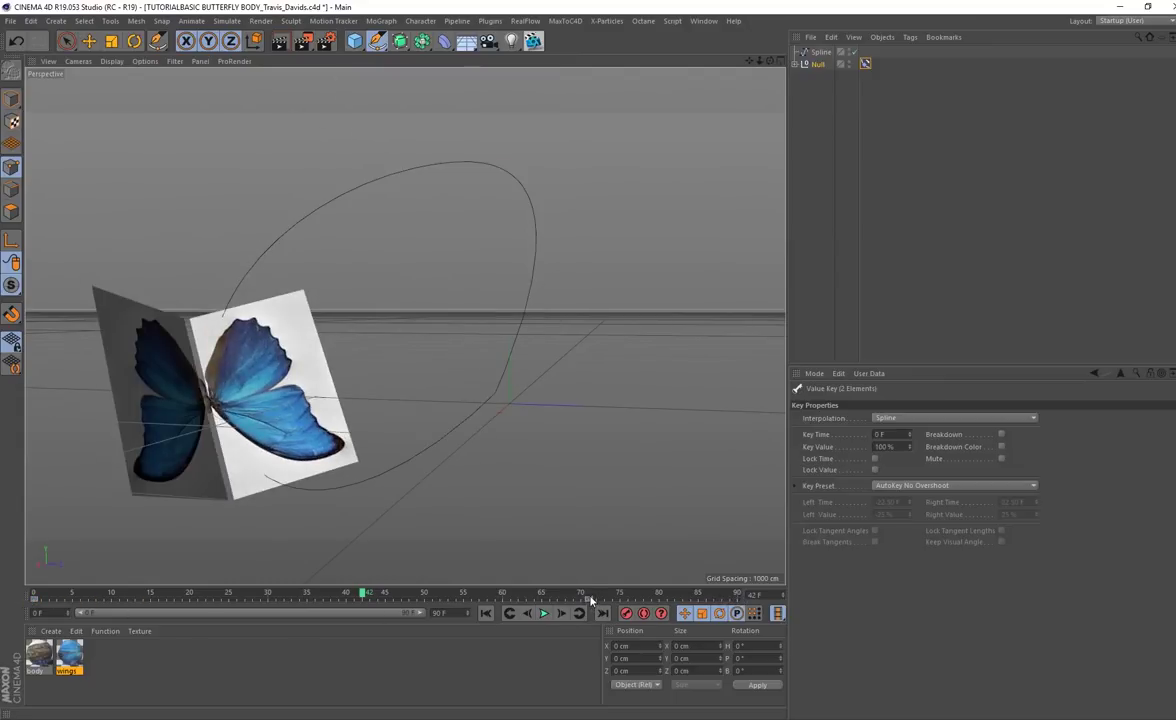
drag(590, 596, 742, 595)
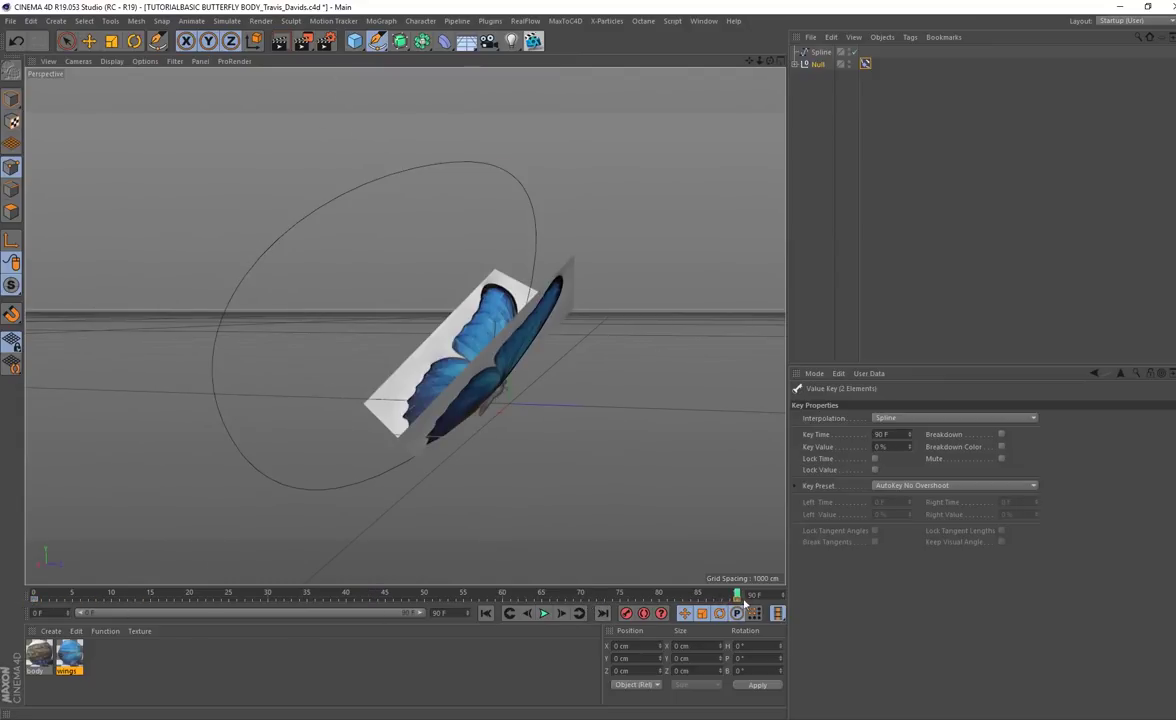
click(543, 613)
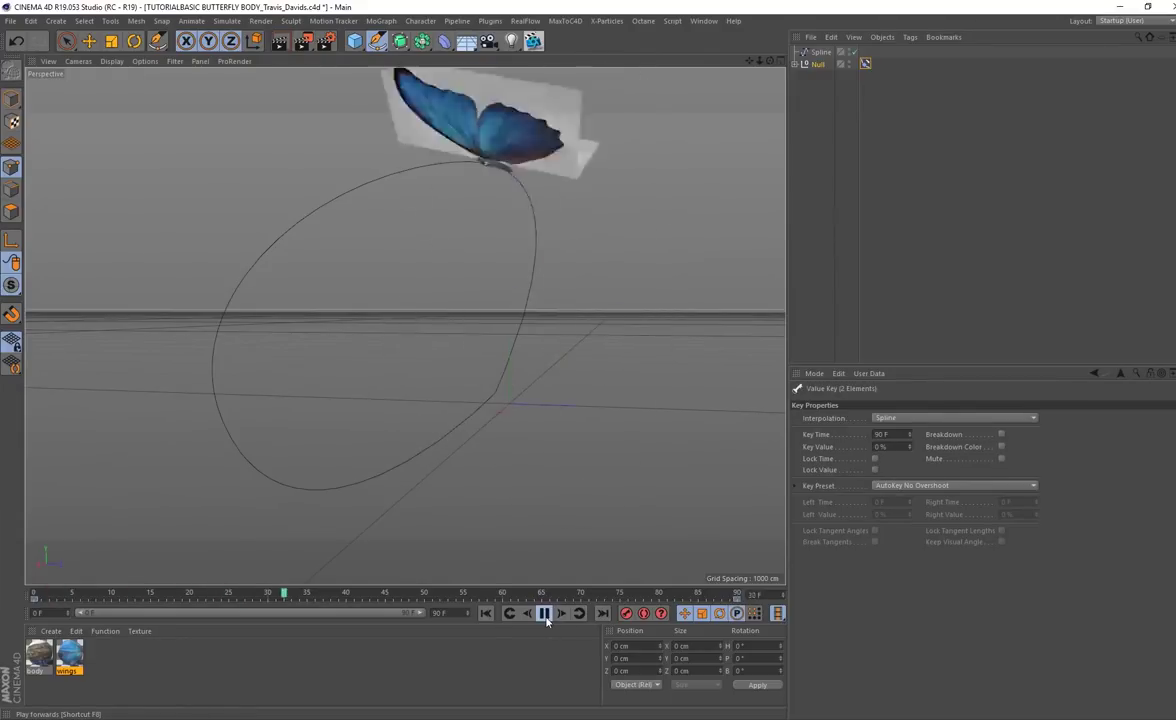
click(544, 614)
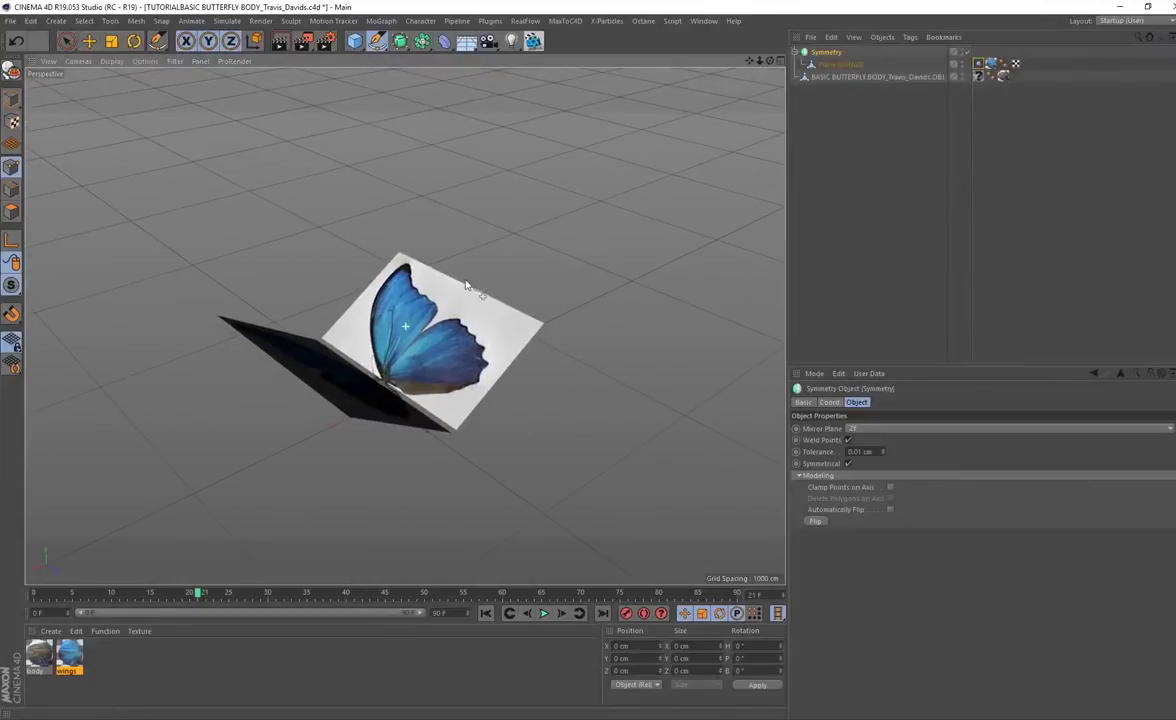
Move to frame 45, group the Symmetry object, wing plane and butterfly body under a null, and duplicate that null.
alt+drag(516, 410, 530, 315)
alt+middle_drag(464, 396, 546, 336)
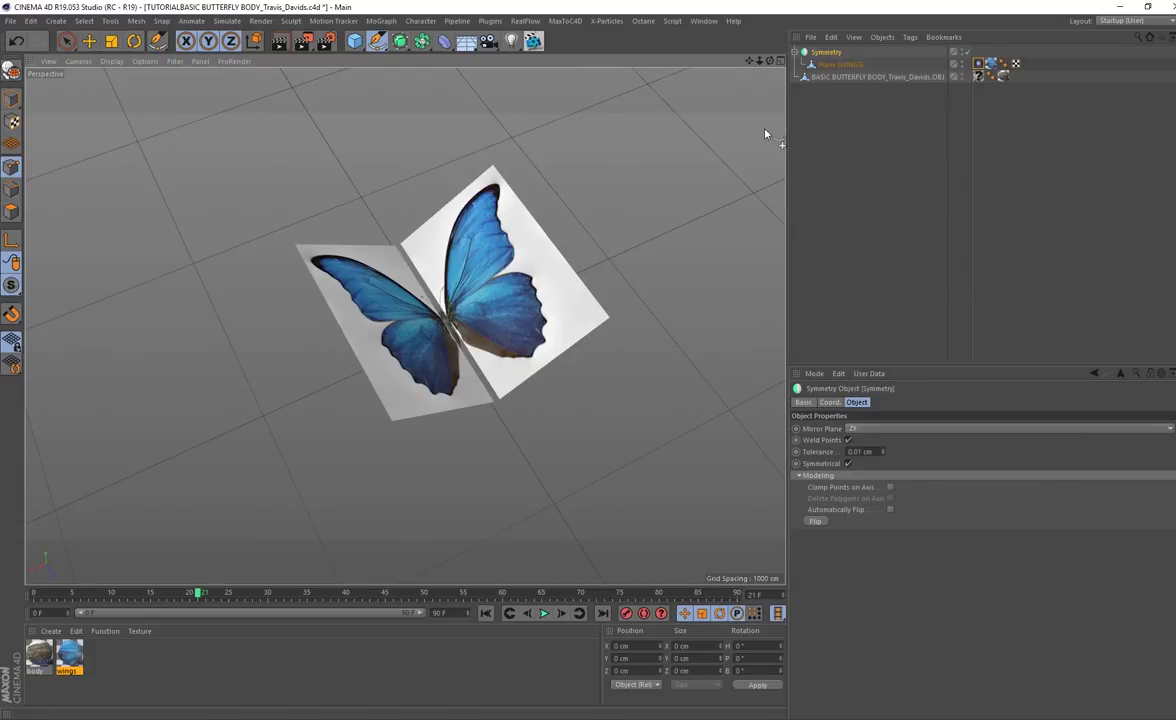
alt+middle_drag(777, 131, 575, 320)
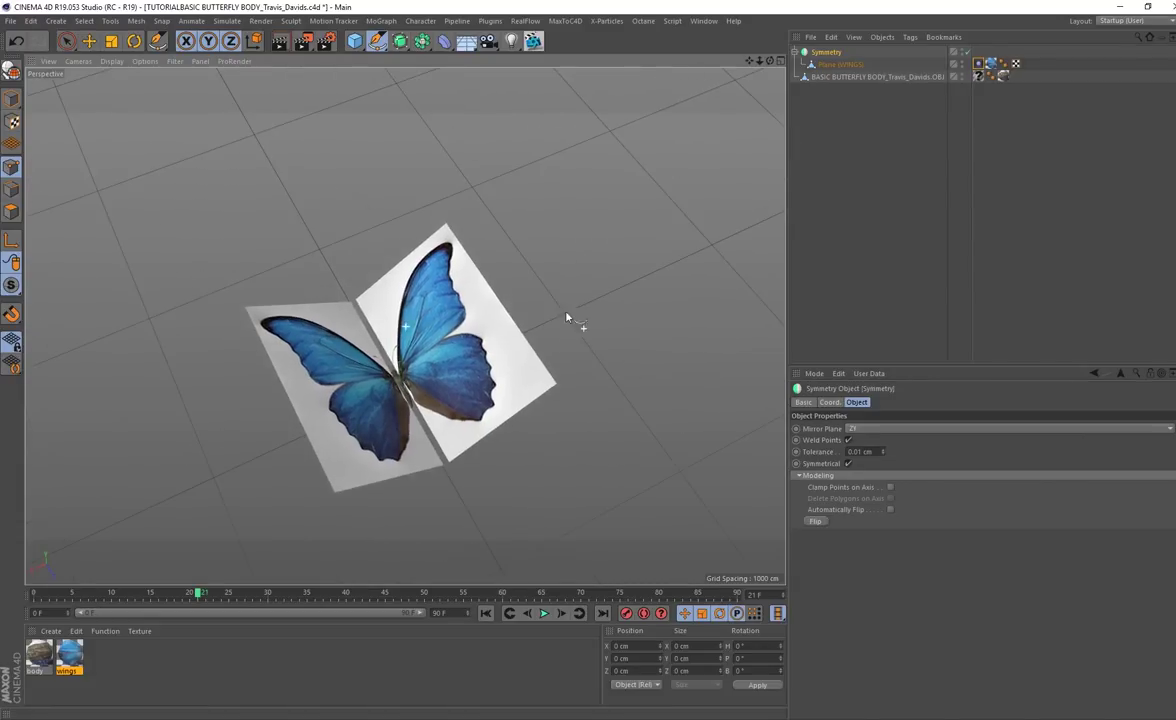
shift+click(835, 80)
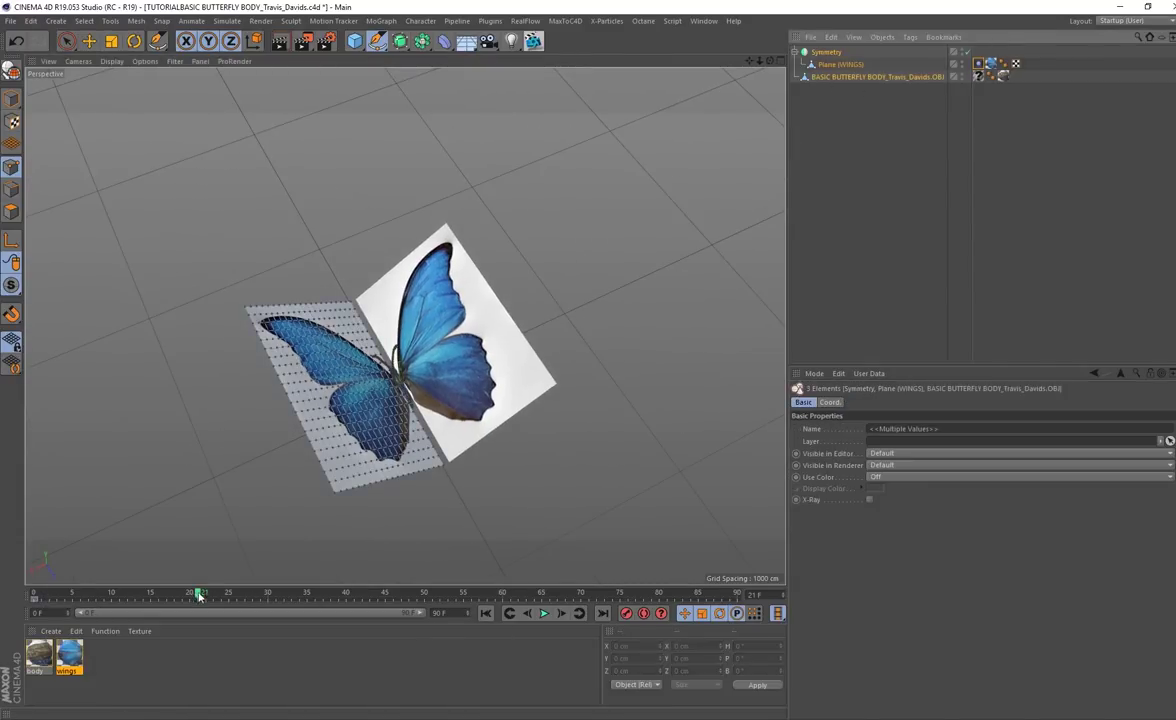
drag(200, 596, 388, 596)
right_click(843, 53)
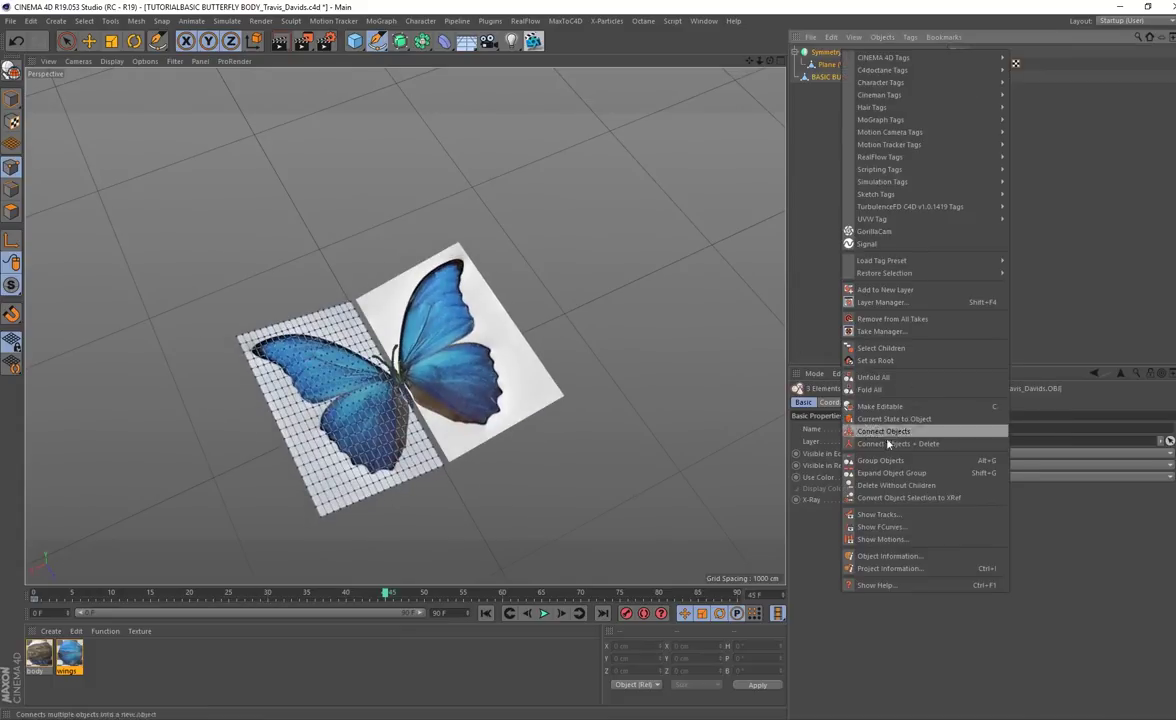
click(887, 444)
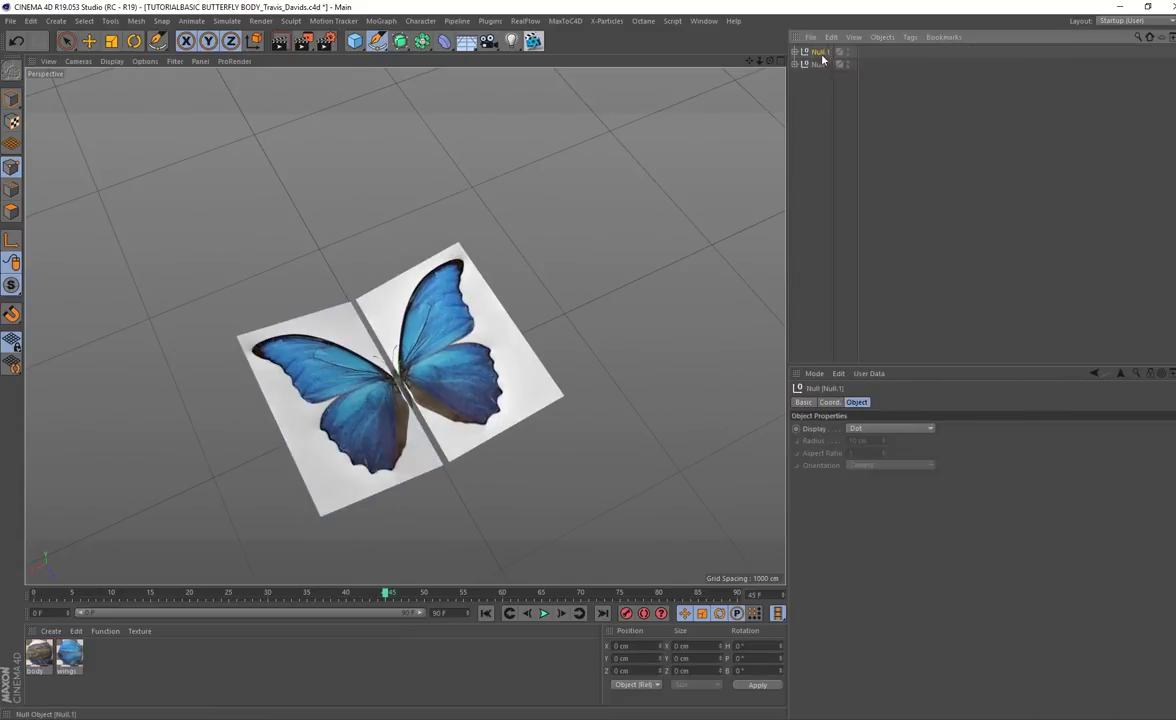
Move the duplicated butterfly group behind the original and rotate it to face a different direction.
click(794, 51)
key(e)
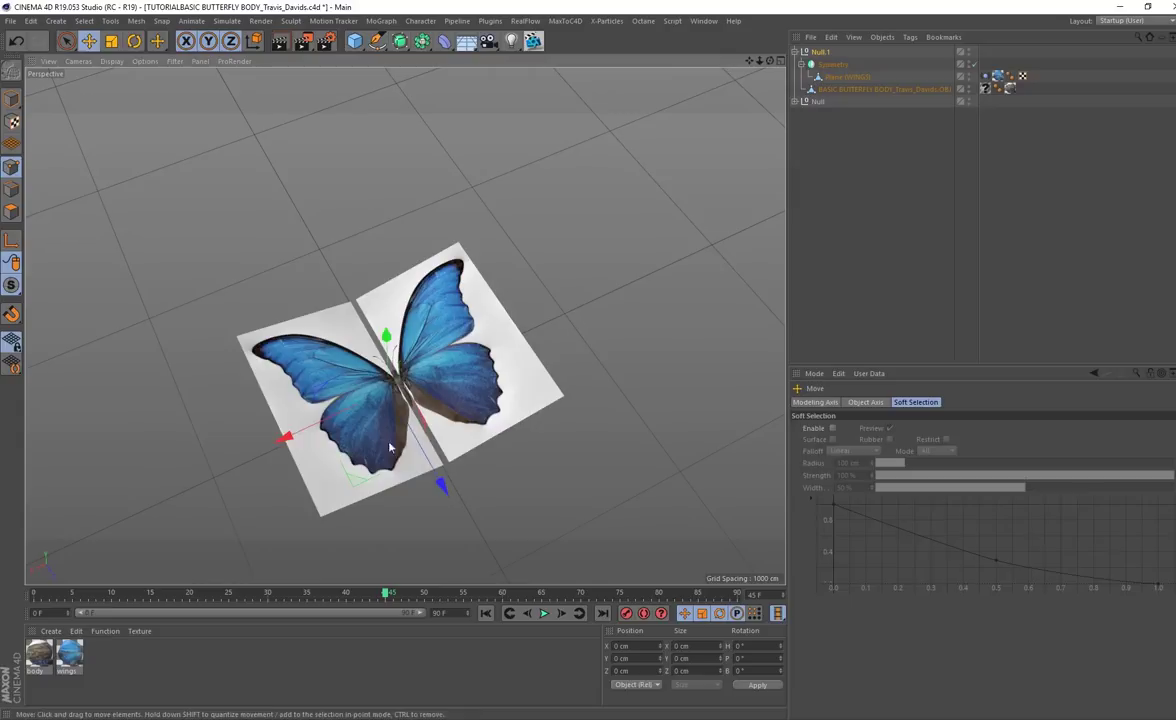
drag(441, 484, 260, 273)
key(r)
Set the duplicate wings' Vibrate tag to a third rotation amplitude of 50° and frequency 5, and play from frame 0.
click(985, 76)
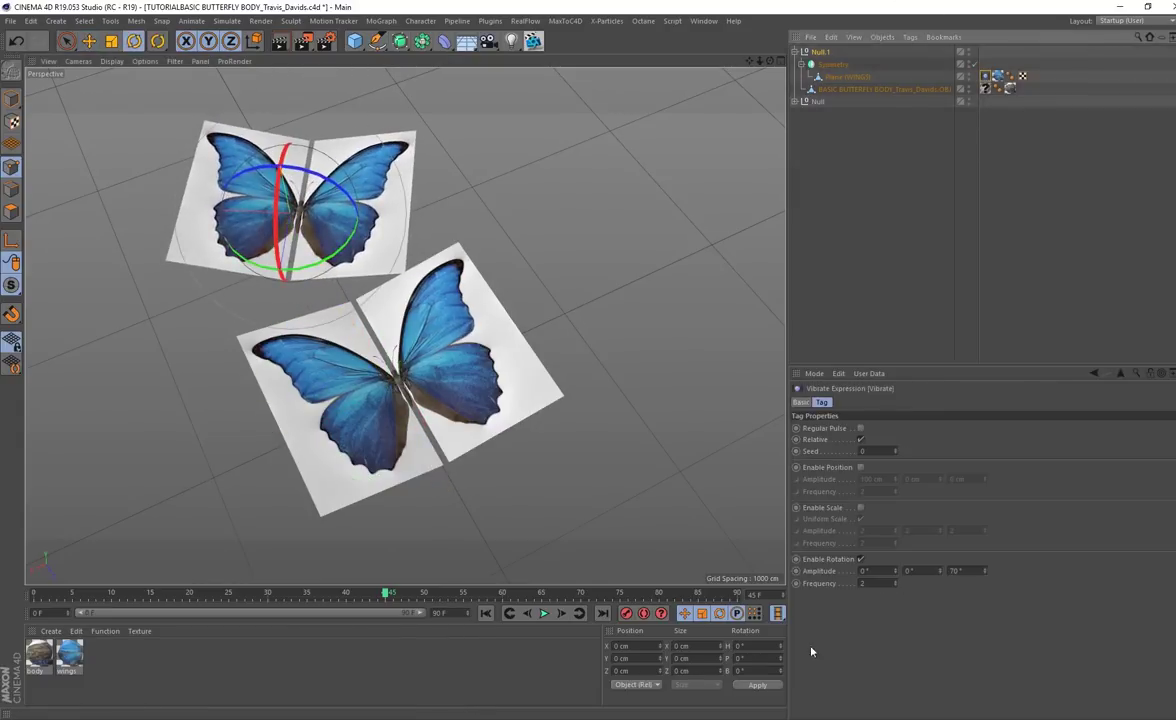
double_click(955, 570)
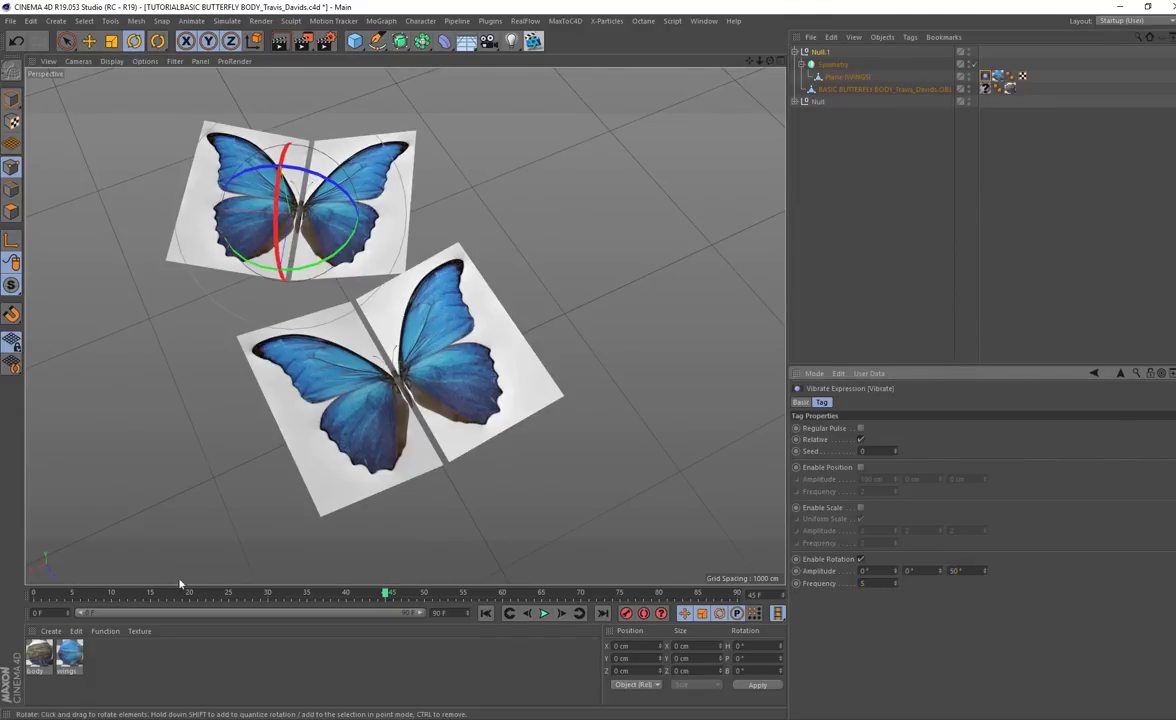
drag(387, 594, 40, 594)
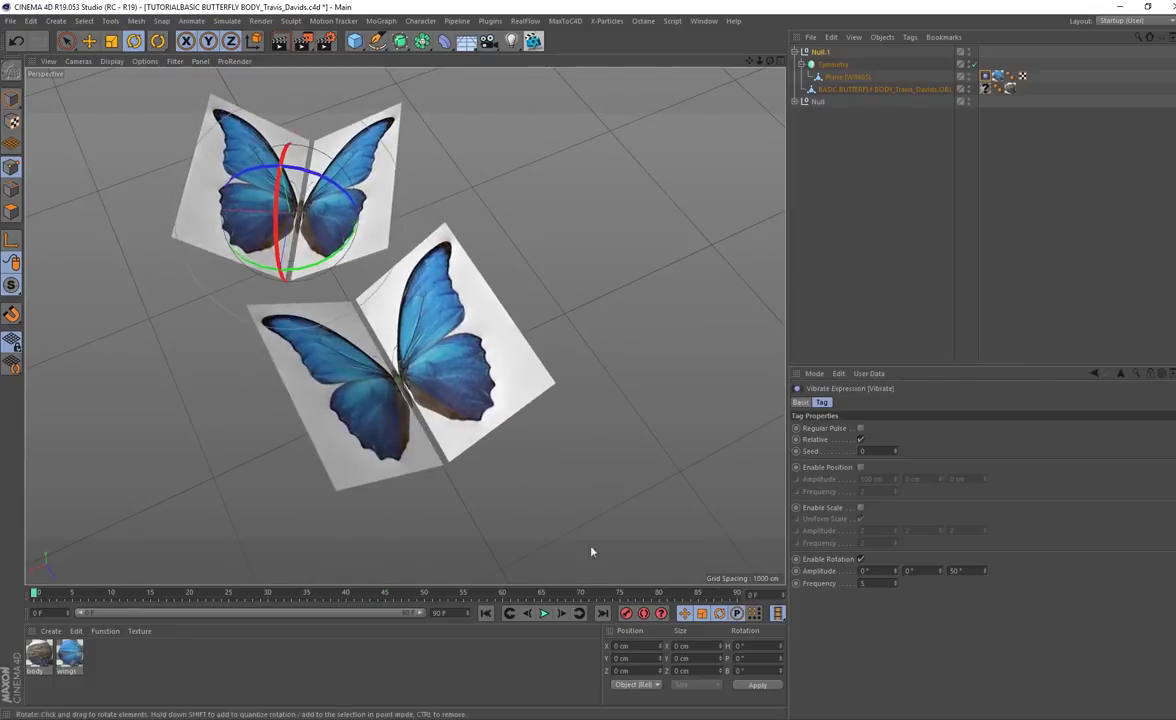
click(543, 613)
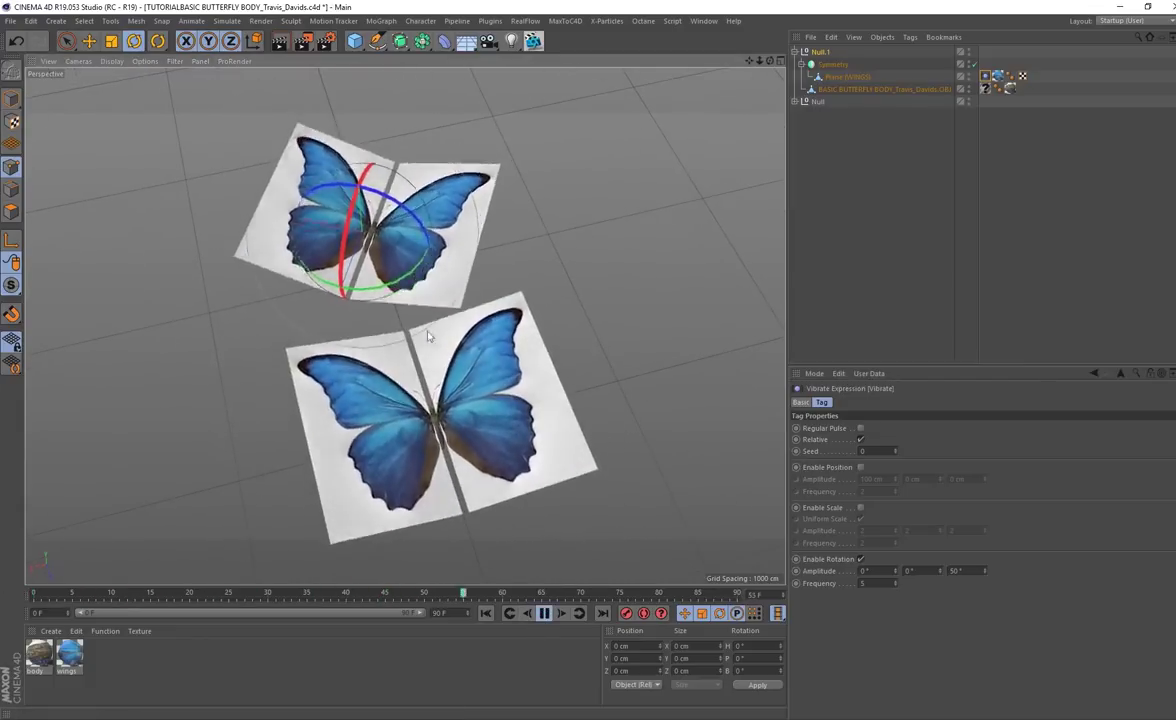